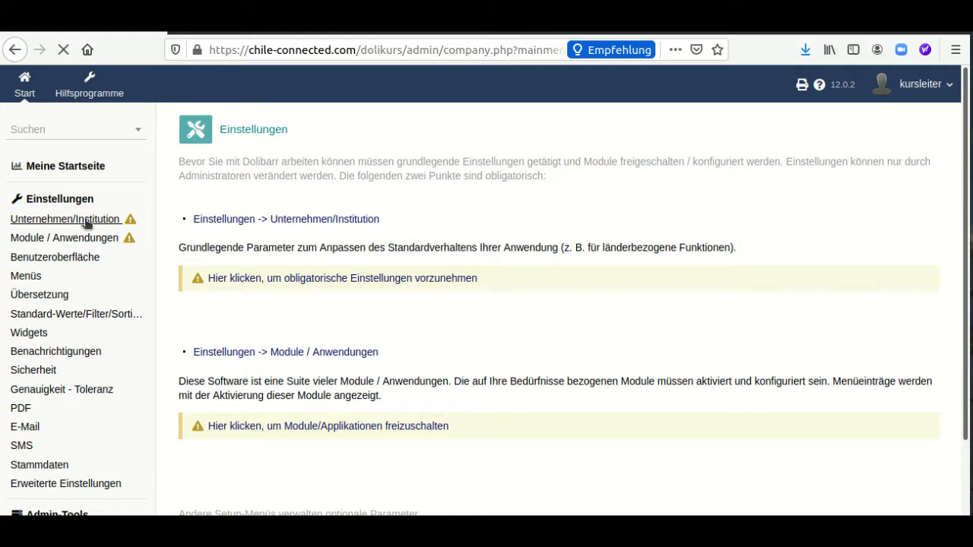
Scroll down the Dolikurs company settings form, with Euro (€) as main currency
scroll(306, 206, "down", 2)
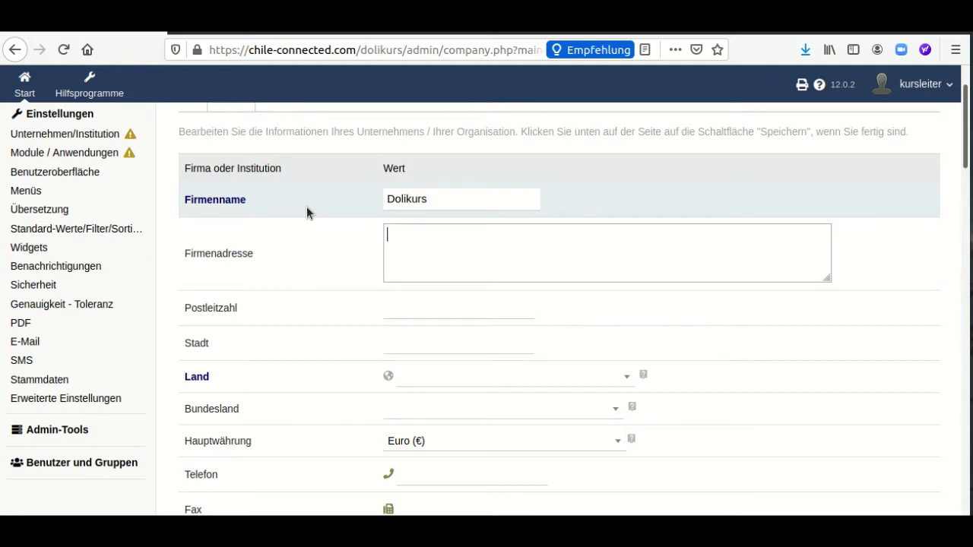
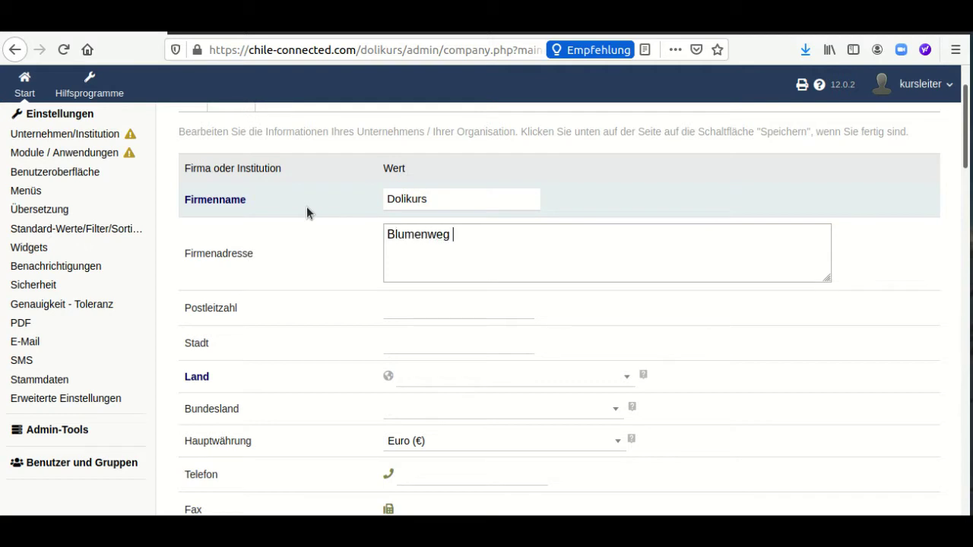
left_click(426, 306)
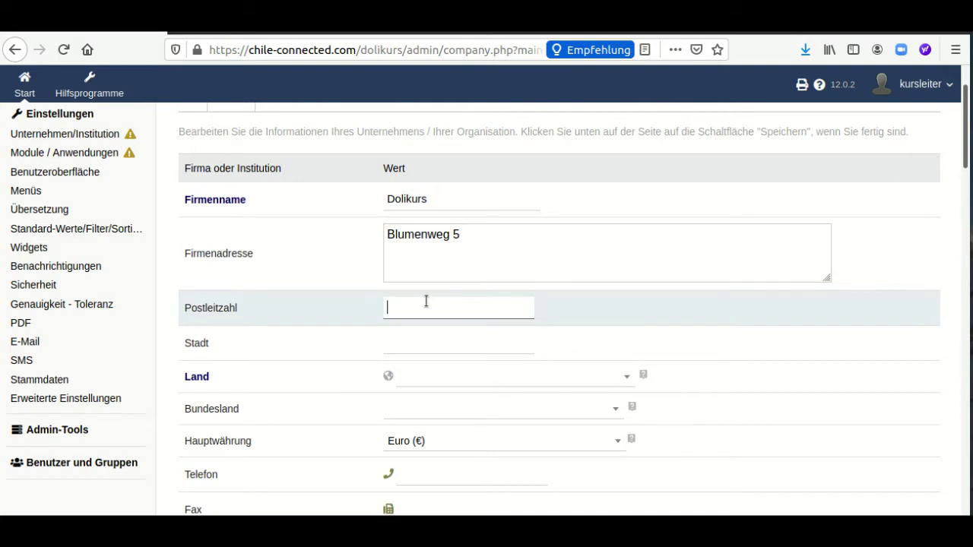
type("24114")
left_click(425, 338)
left_click(420, 346)
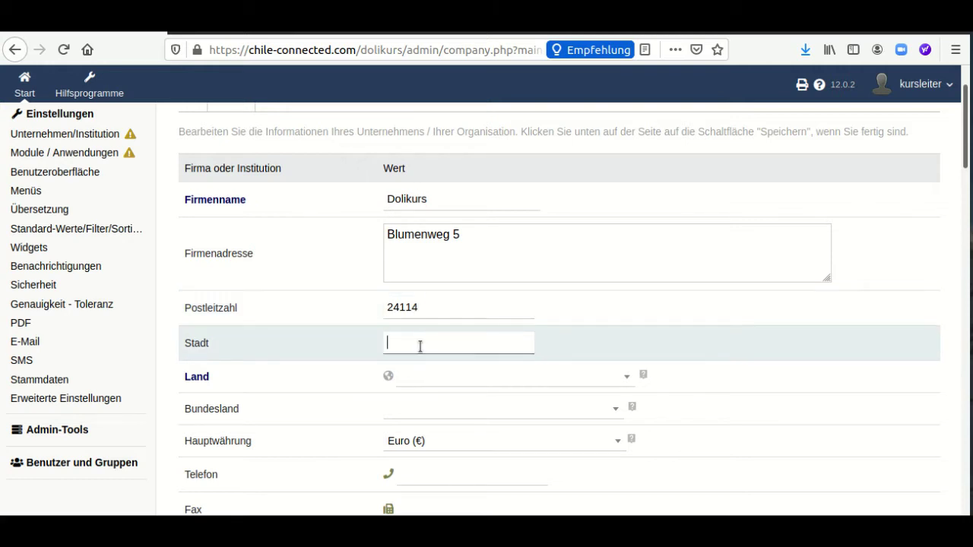
type("Kuiel")
scroll(423, 336, "down", 1)
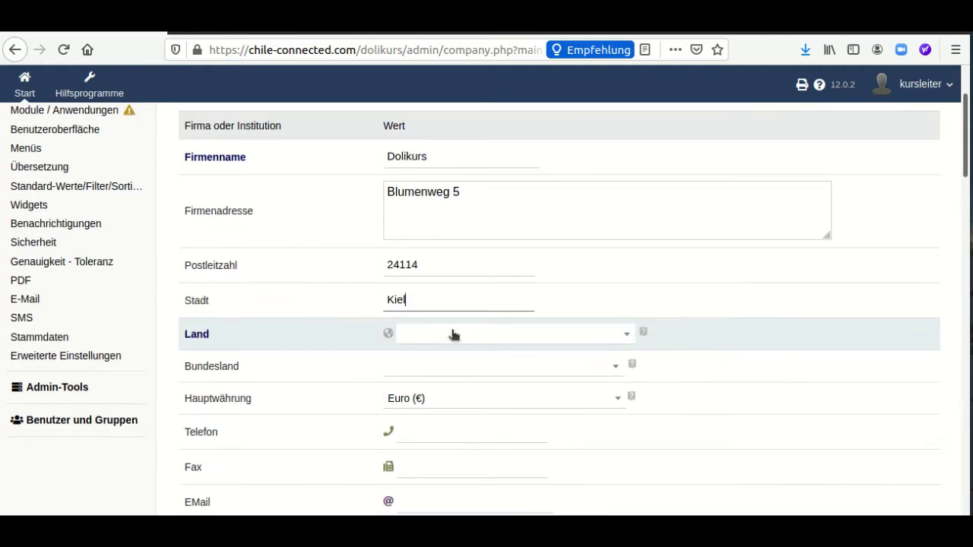
Choose Deutschland (DE) as Land and SH - Schleswig-Holstein as Bundesland
left_click(452, 334)
scroll(473, 424, "down", 3)
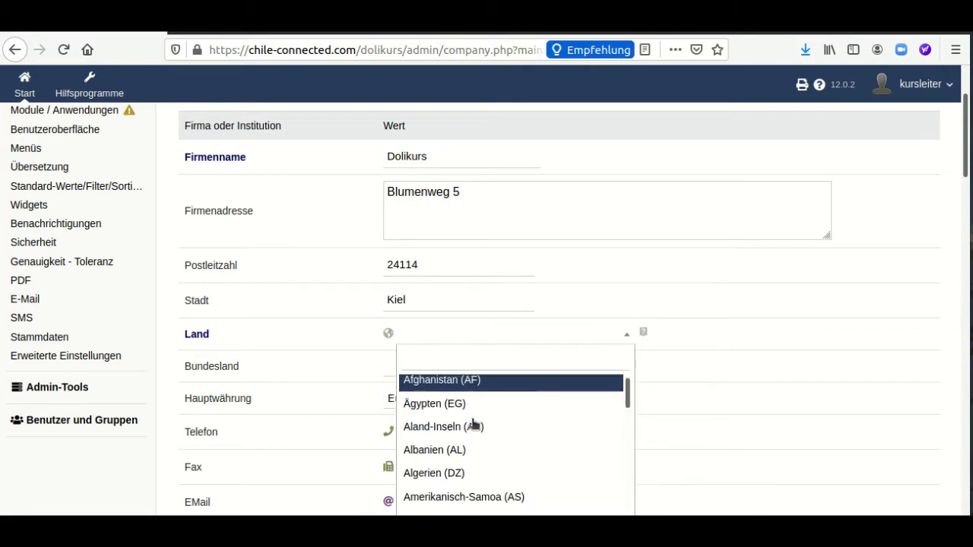
scroll(474, 424, "down", 6)
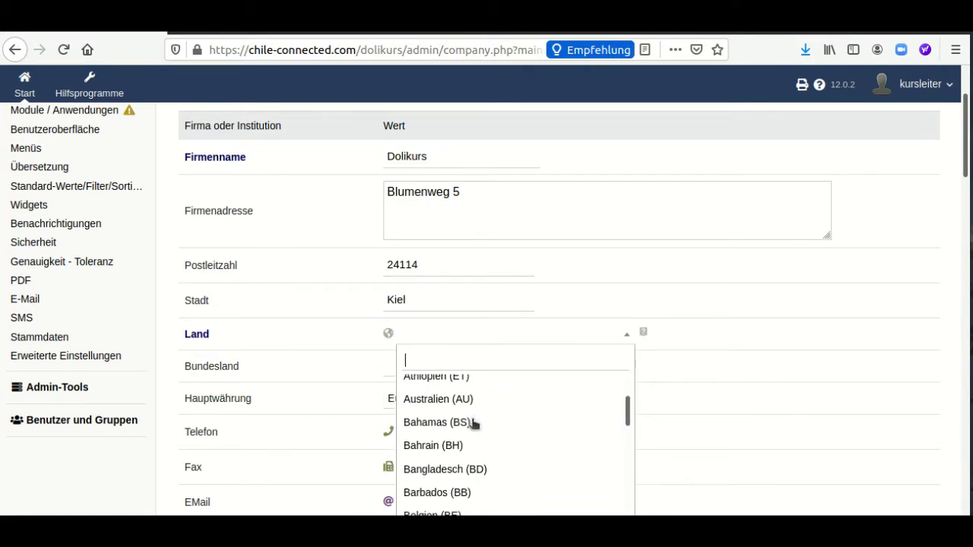
scroll(474, 424, "down", 8)
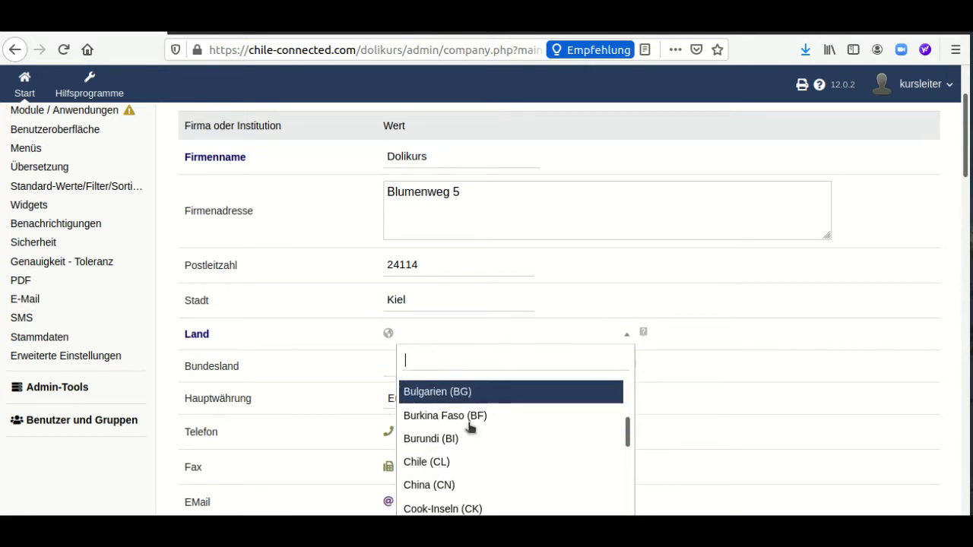
scroll(470, 427, "down", 3)
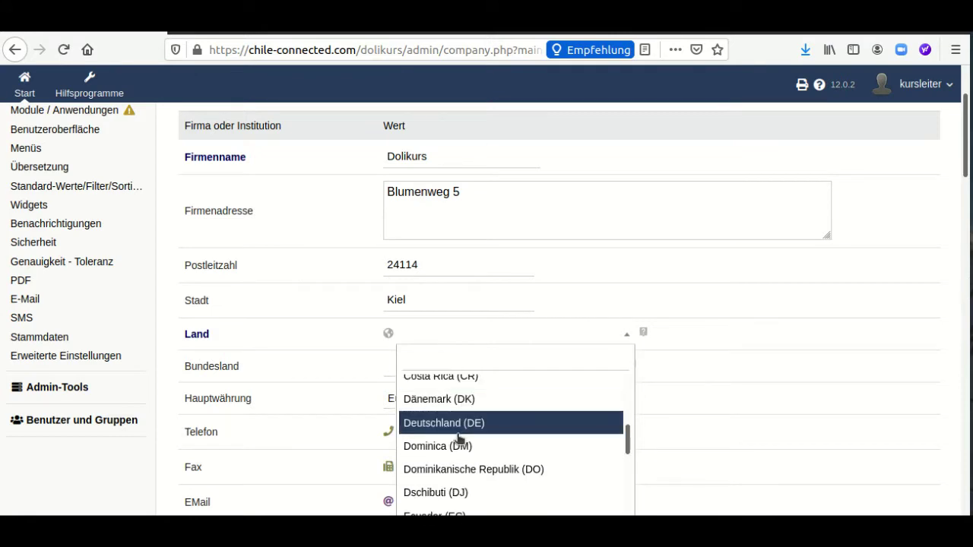
left_click(460, 425)
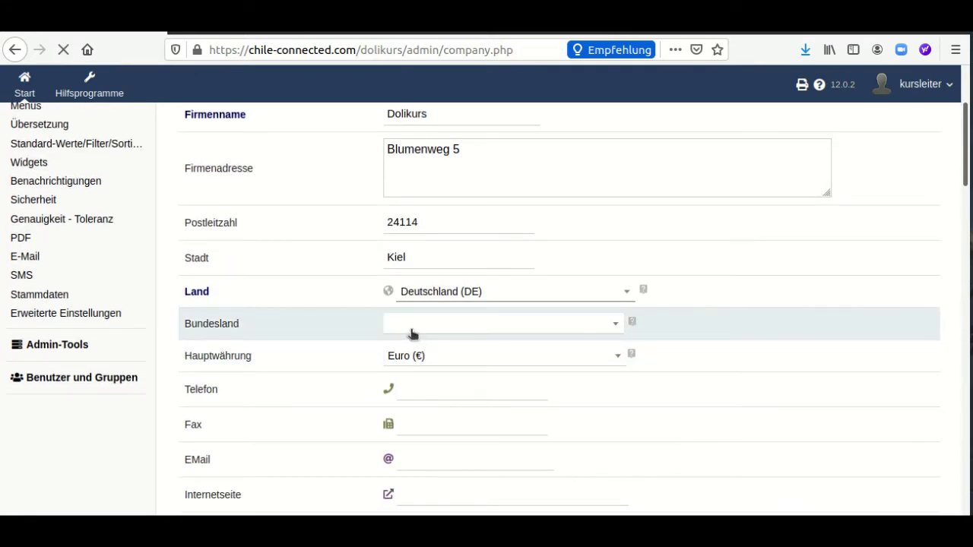
scroll(419, 348, "down", 4)
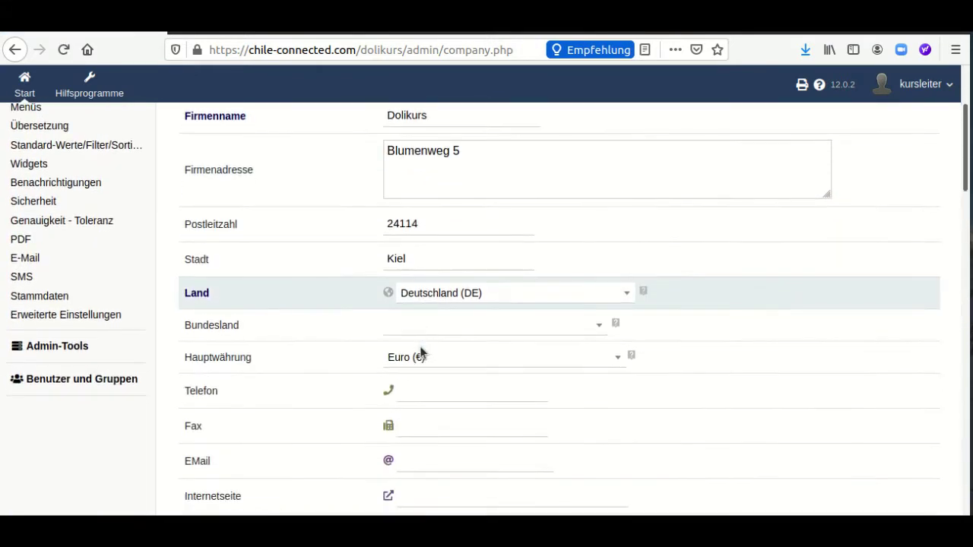
left_click(428, 332)
scroll(434, 425, "down", 2)
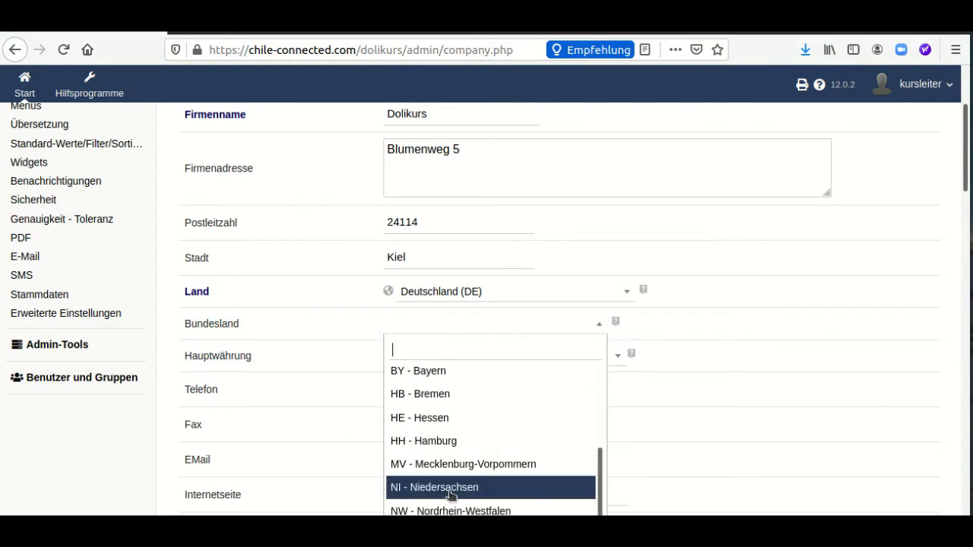
scroll(761, 467, "down", 4)
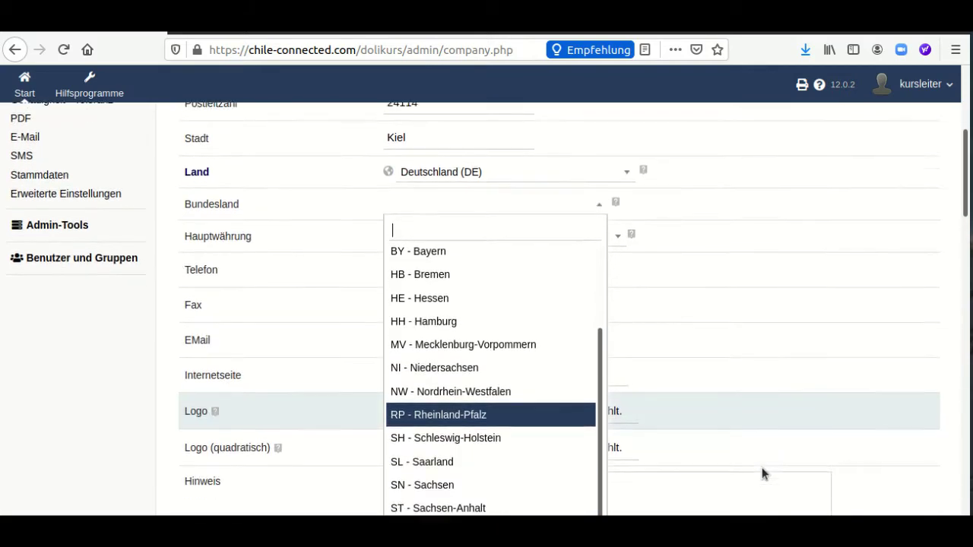
left_click(472, 389)
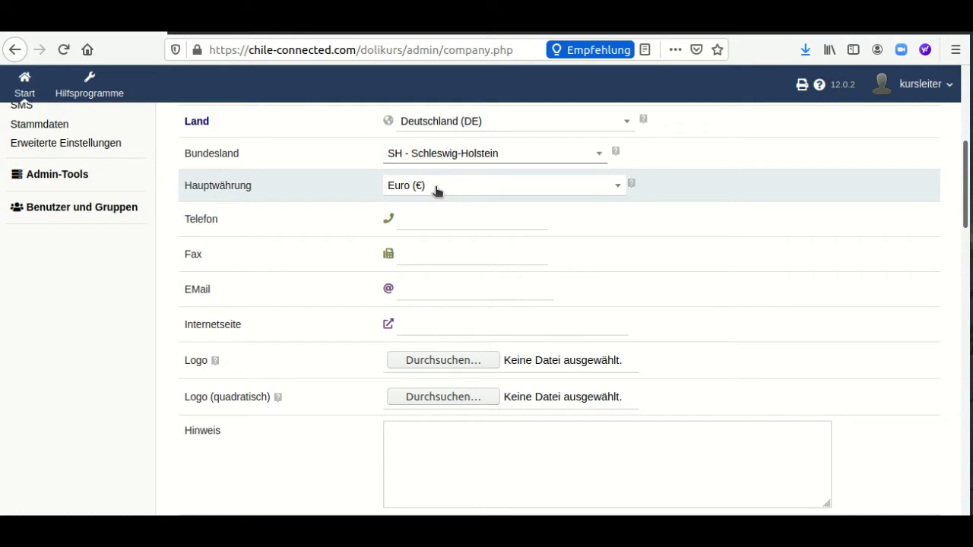
Enter the company e-mail address and the website chile-connected.com
scroll(437, 259, "up", 2)
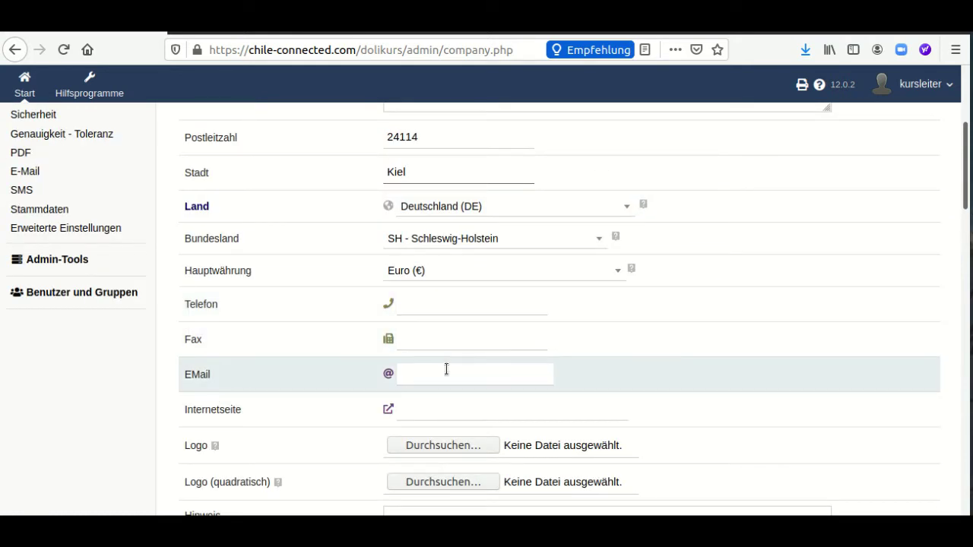
scroll(446, 370, "down", 1)
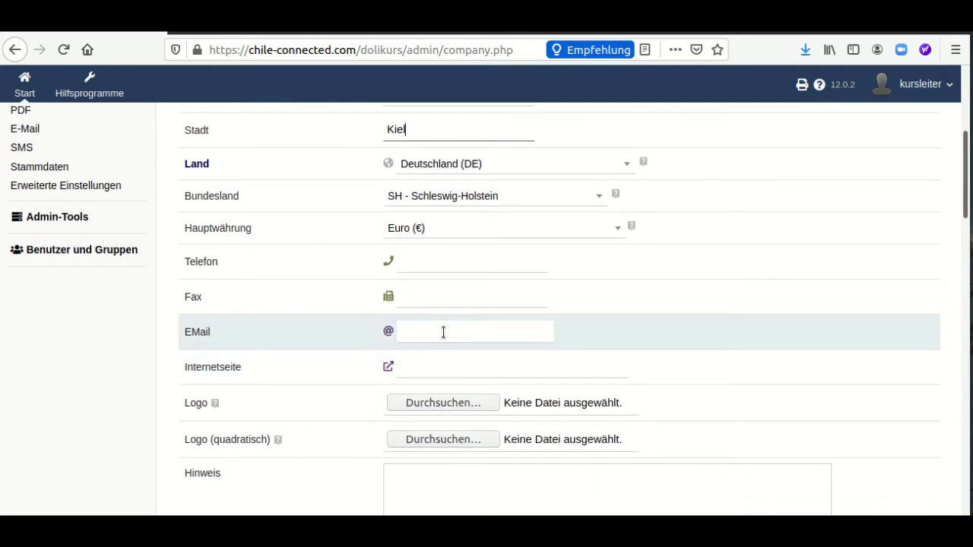
left_click(443, 332)
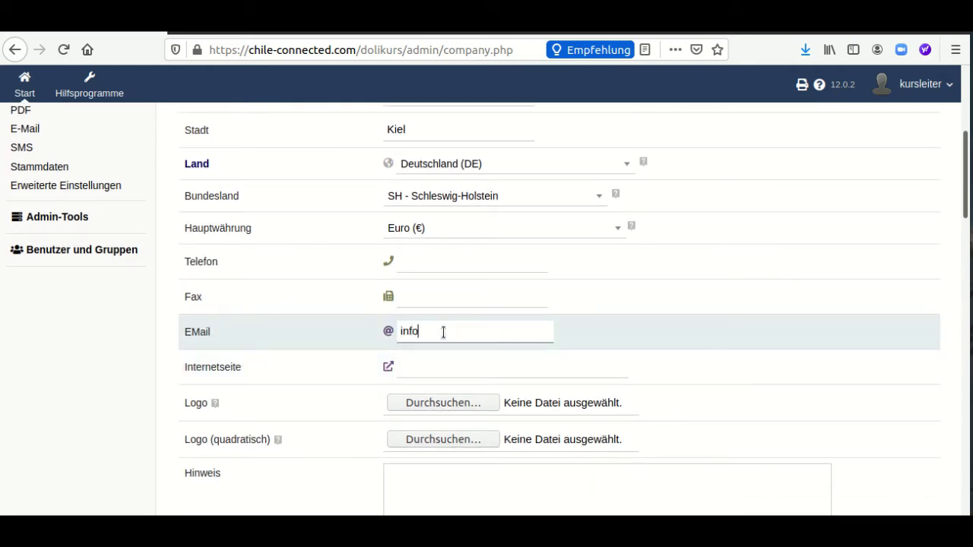
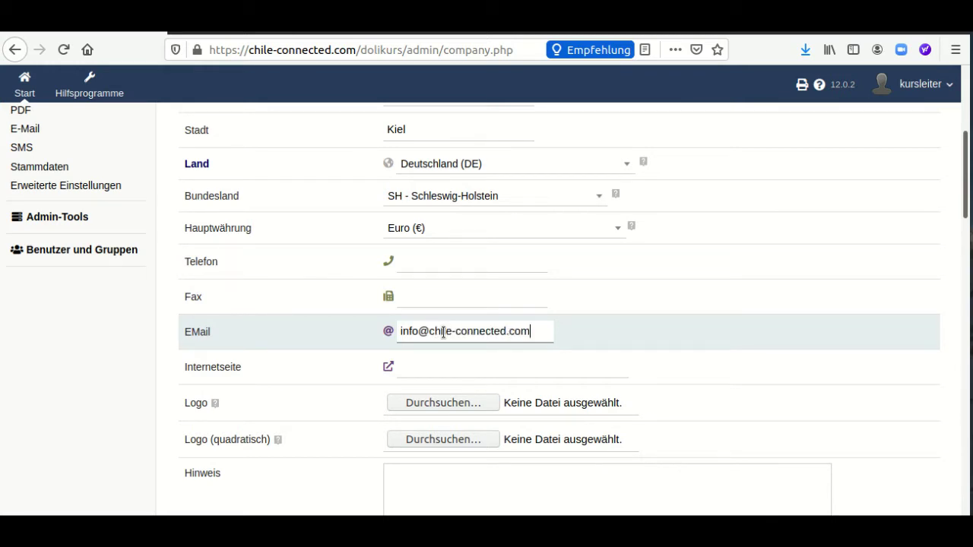
scroll(439, 338, "down", 1)
left_click(442, 333)
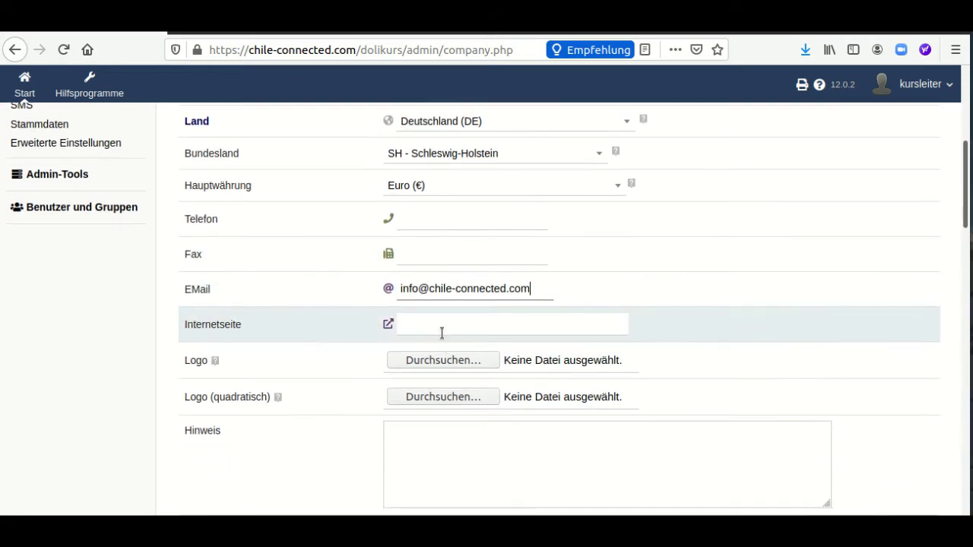
type("chul")
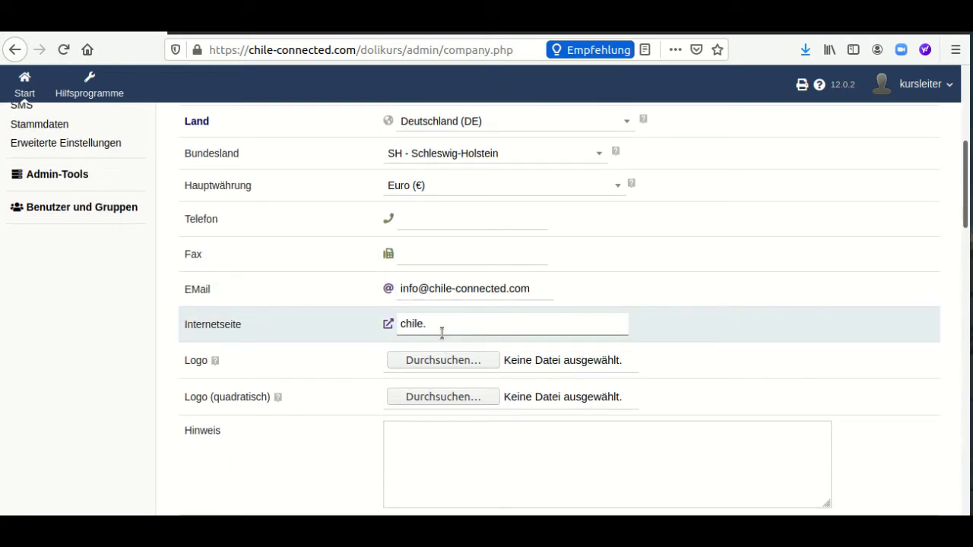
type("e-connectd")
type("d.com")
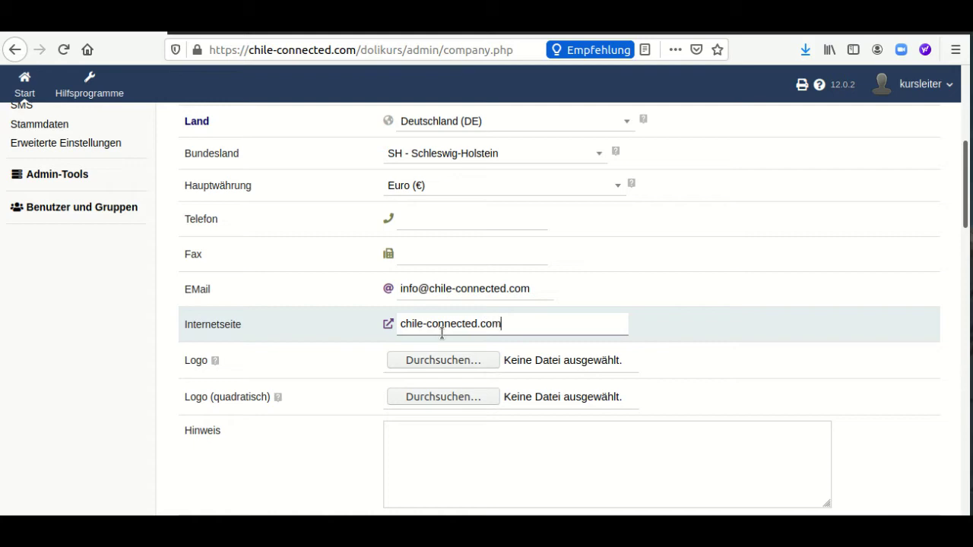
scroll(442, 332, "down", 2)
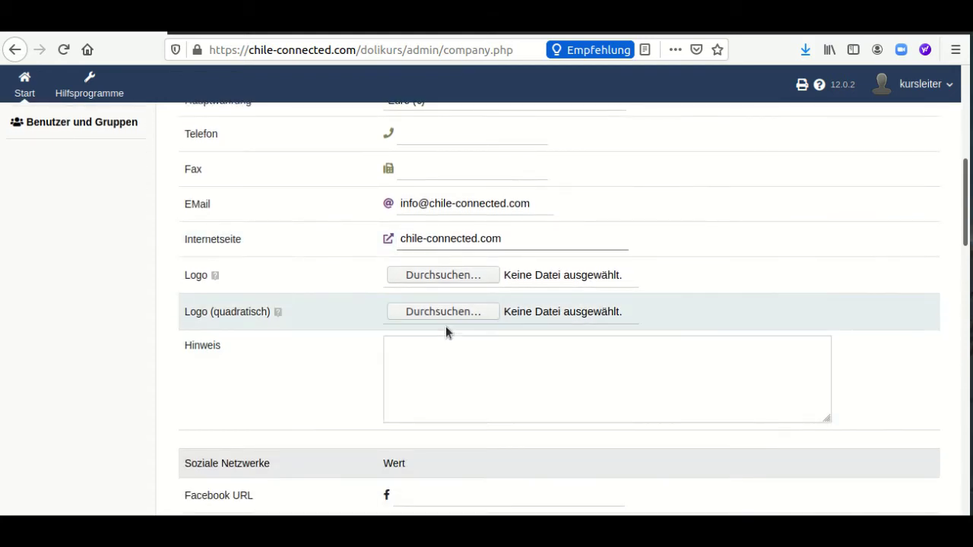
scroll(445, 331, "down", 4)
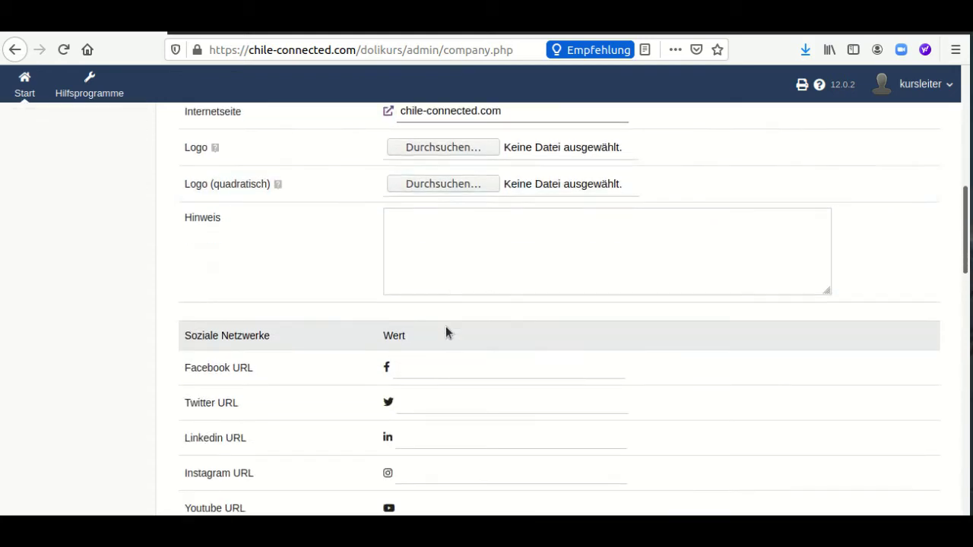
scroll(446, 328, "down", 4)
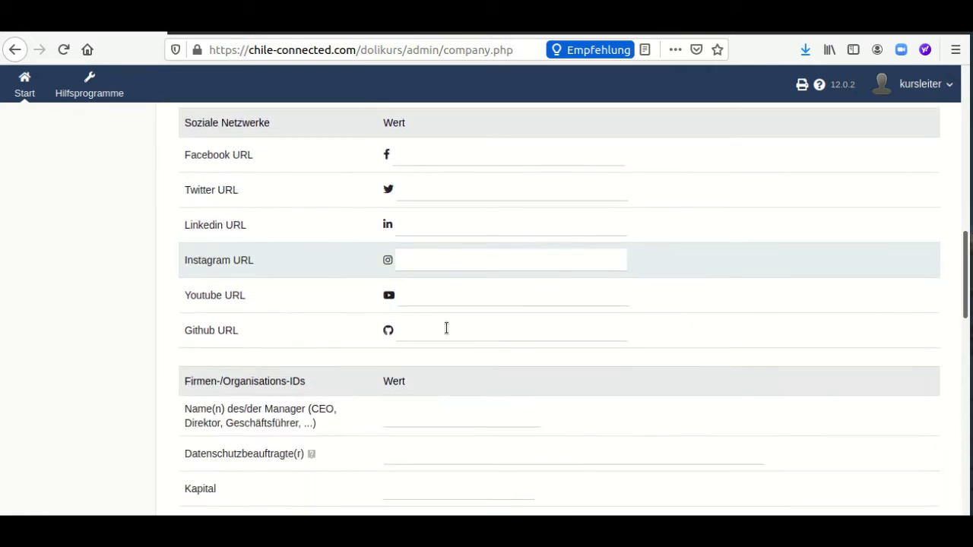
scroll(446, 327, "down", 2)
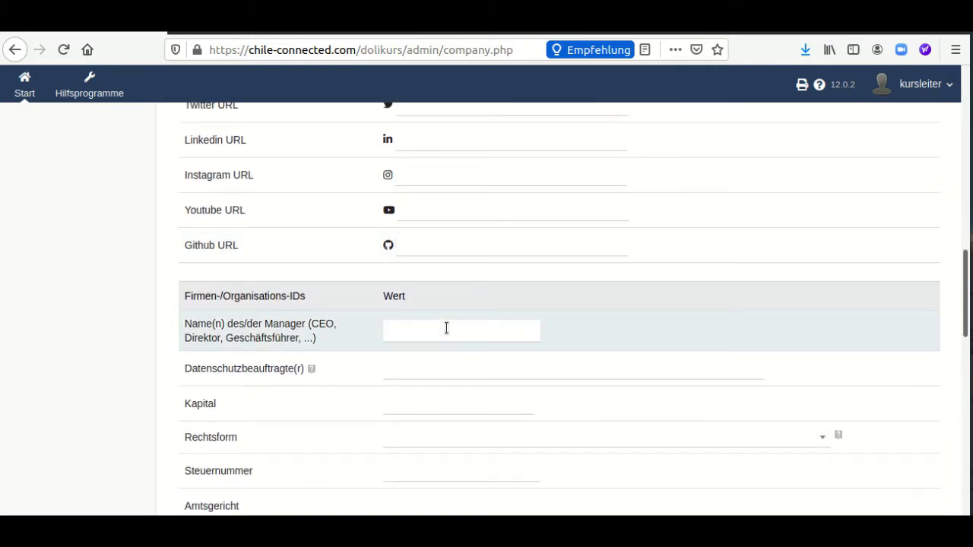
scroll(446, 319, "down", 1)
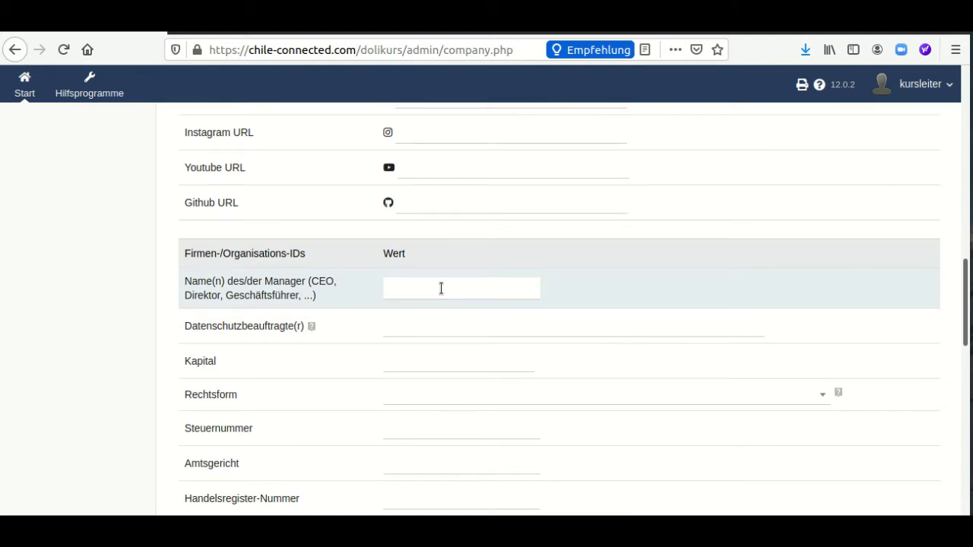
scroll(441, 288, "down", 3)
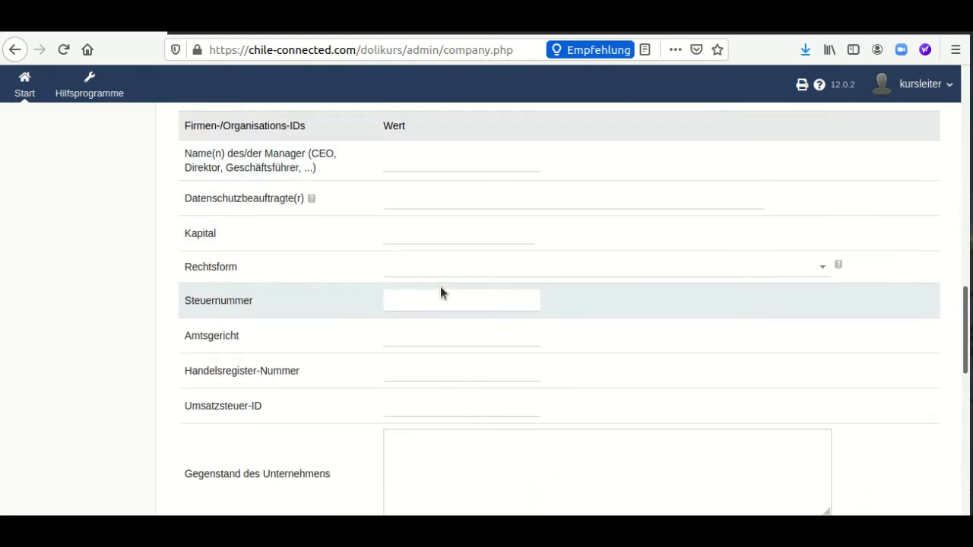
scroll(440, 286, "down", 1)
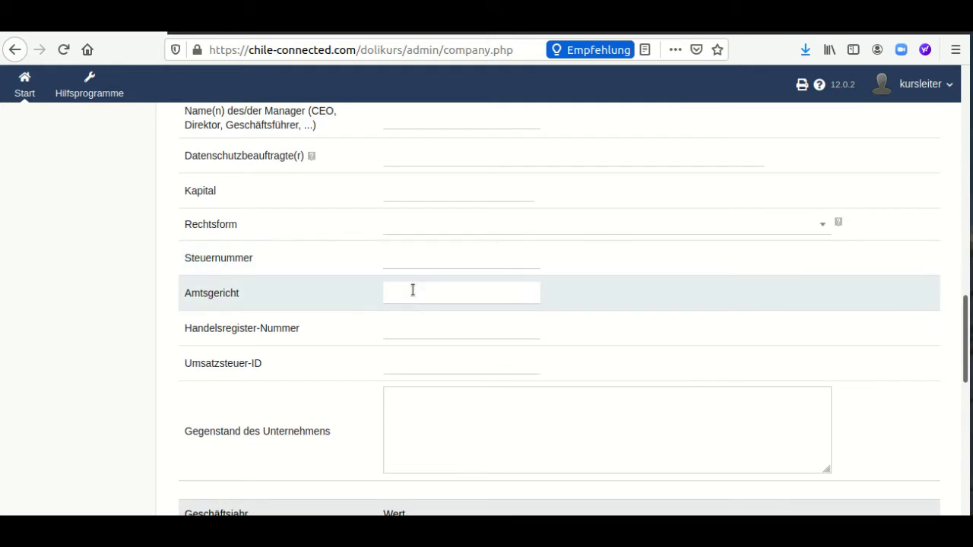
scroll(412, 289, "down", 2)
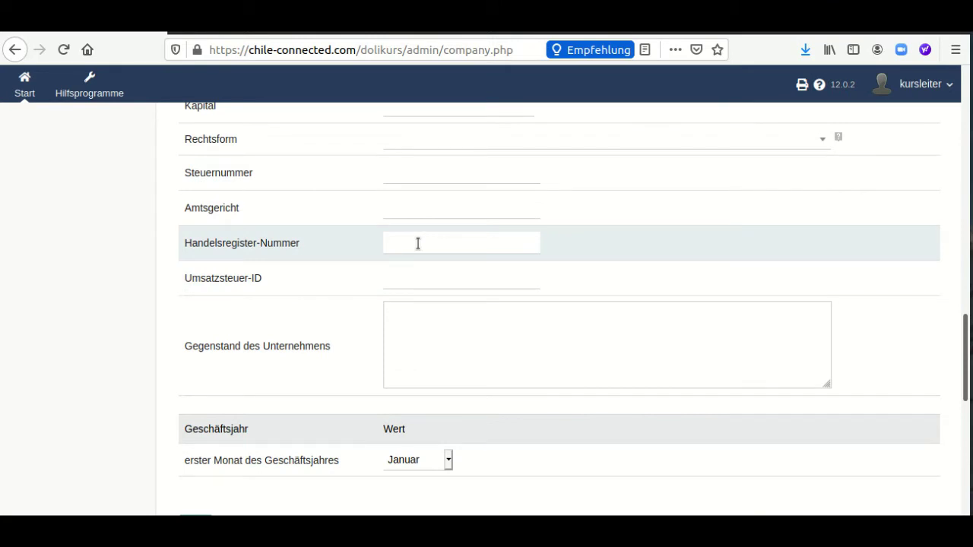
scroll(418, 243, "down", 6)
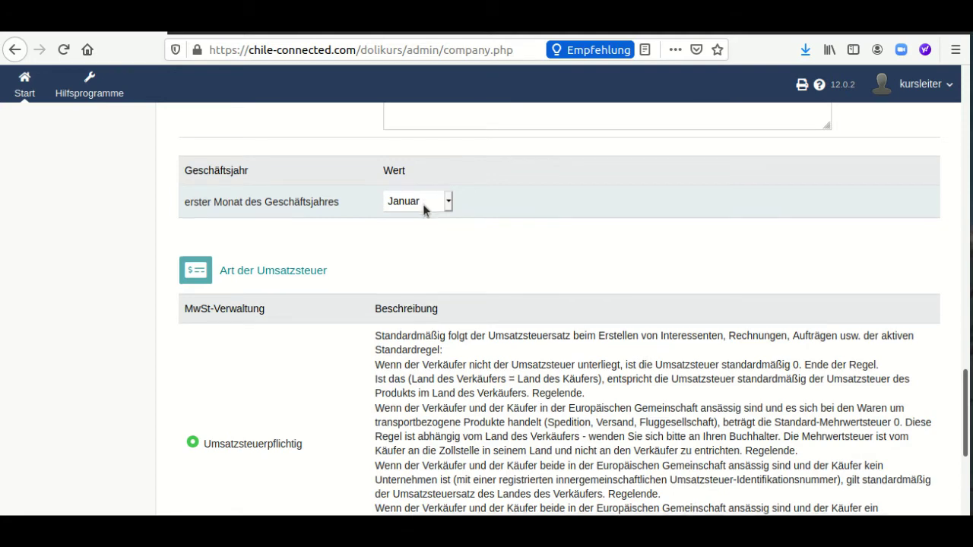
scroll(422, 205, "down", 4)
scroll(422, 215, "down", 5)
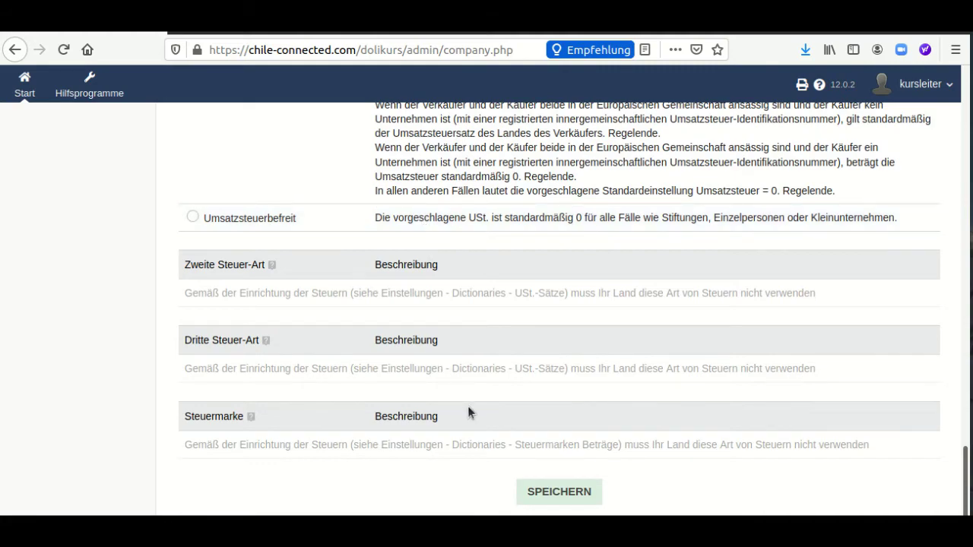
scroll(483, 396, "up", 13)
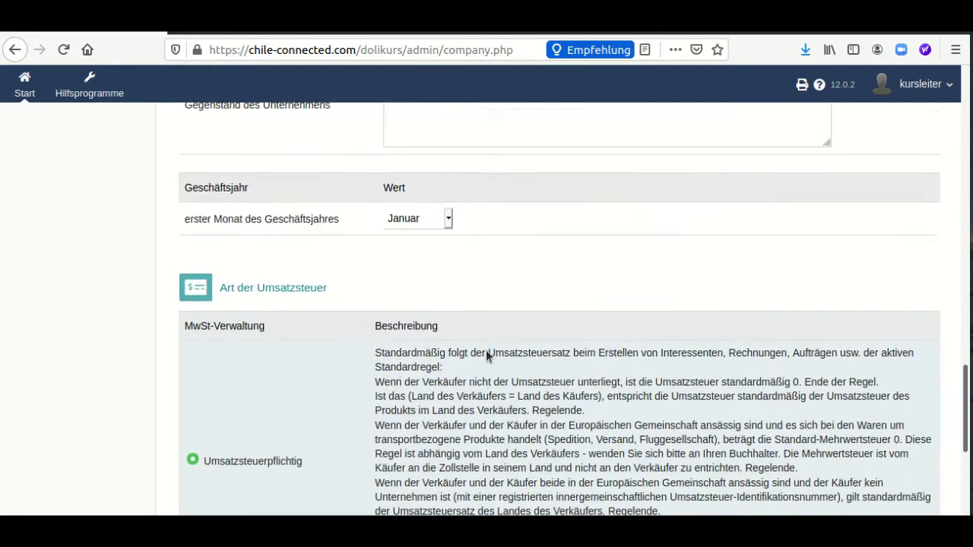
scroll(485, 350, "up", 14)
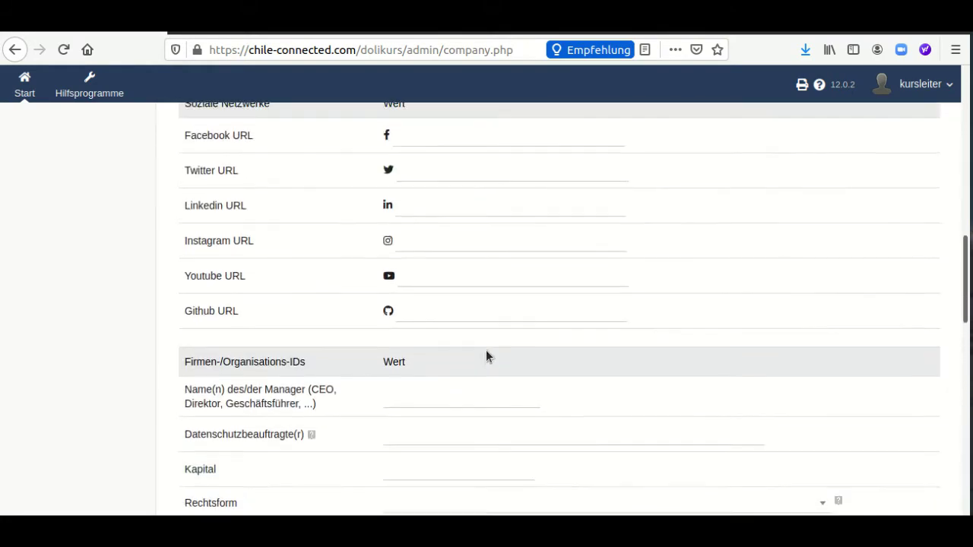
scroll(486, 351, "up", 8)
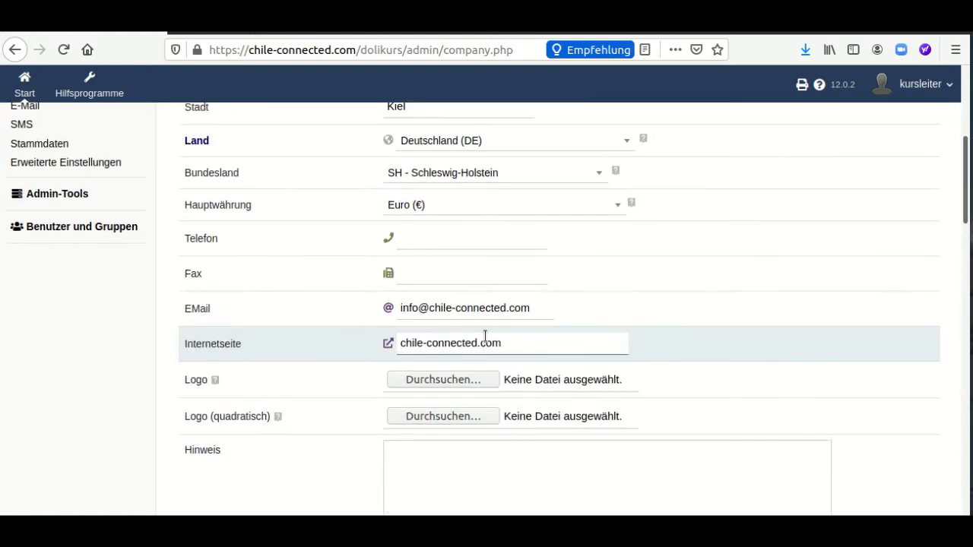
scroll(532, 266, "up", 1)
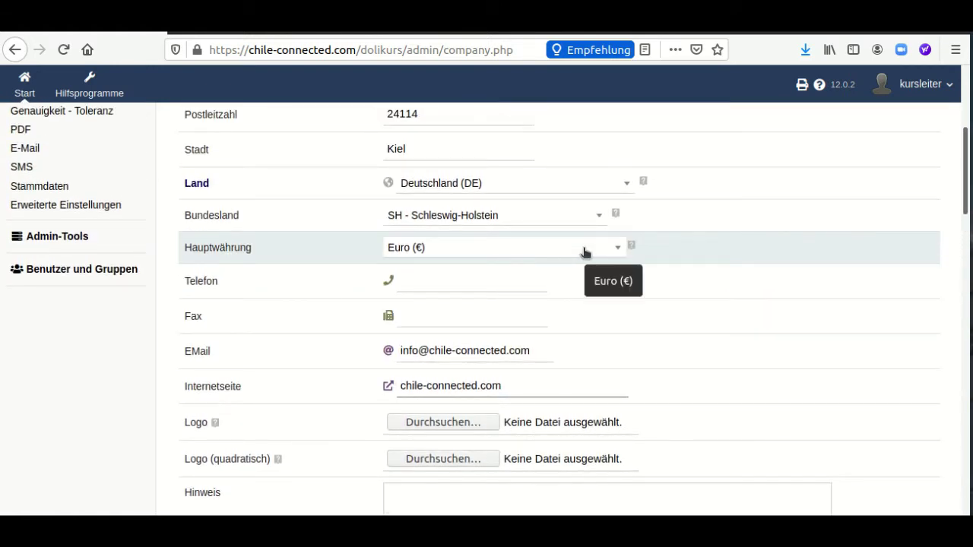
left_click(585, 252)
left_click(585, 251)
left_click(593, 220)
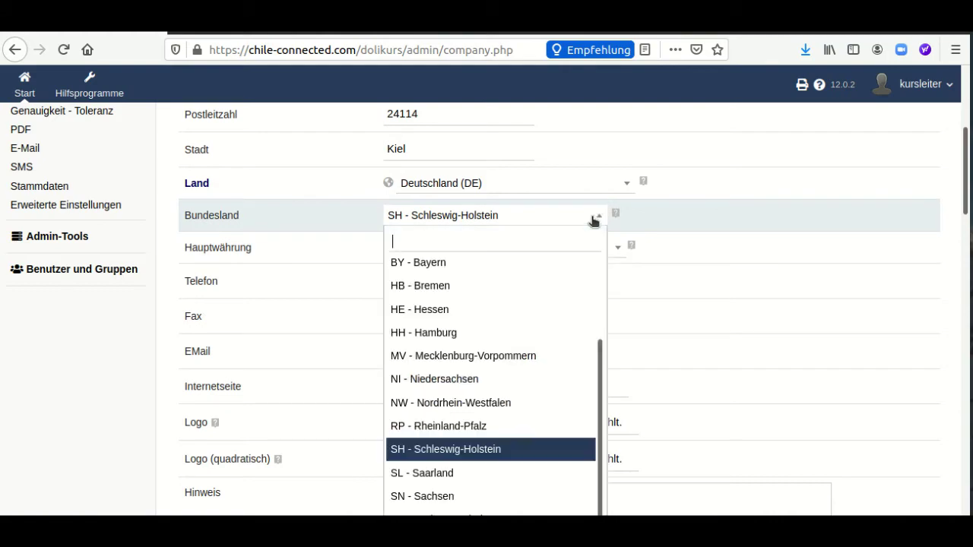
left_click(593, 219)
scroll(517, 373, "down", 10)
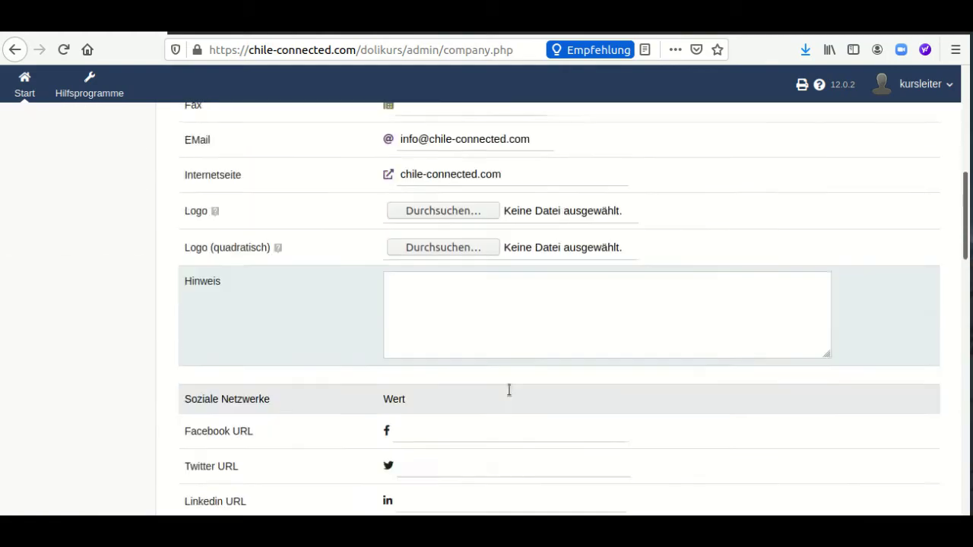
scroll(502, 395, "down", 15)
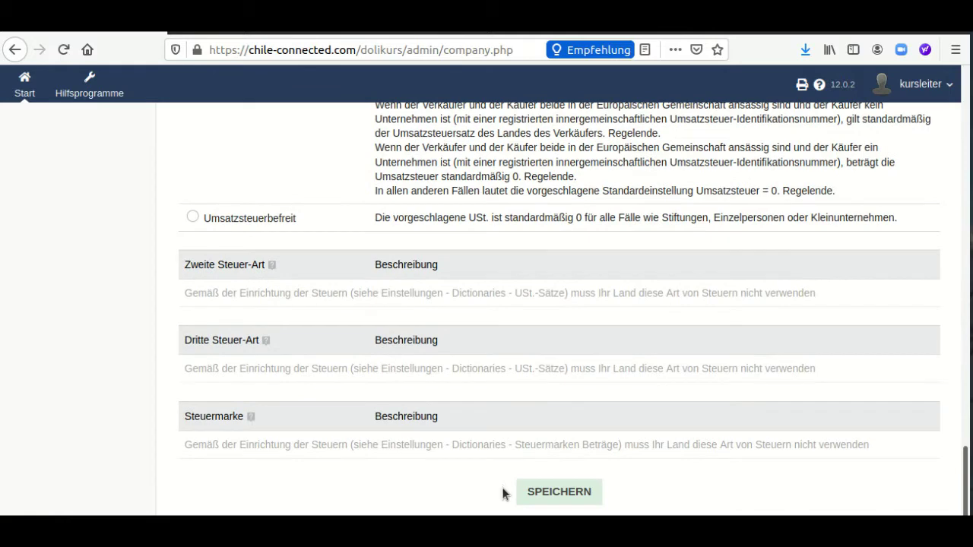
left_click(534, 498)
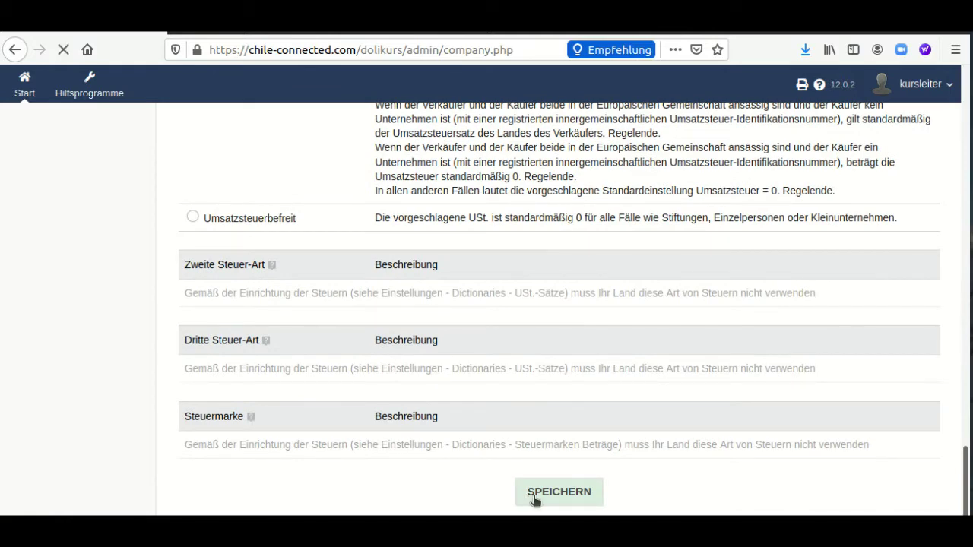
scroll(130, 351, "down", 2)
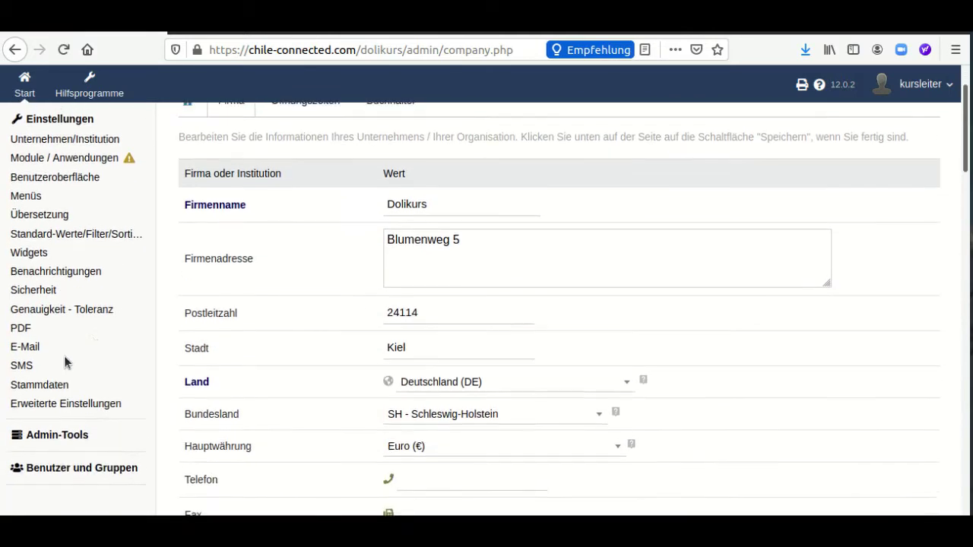
Go to the Währungen dictionary under Stammdaten
left_click(39, 380)
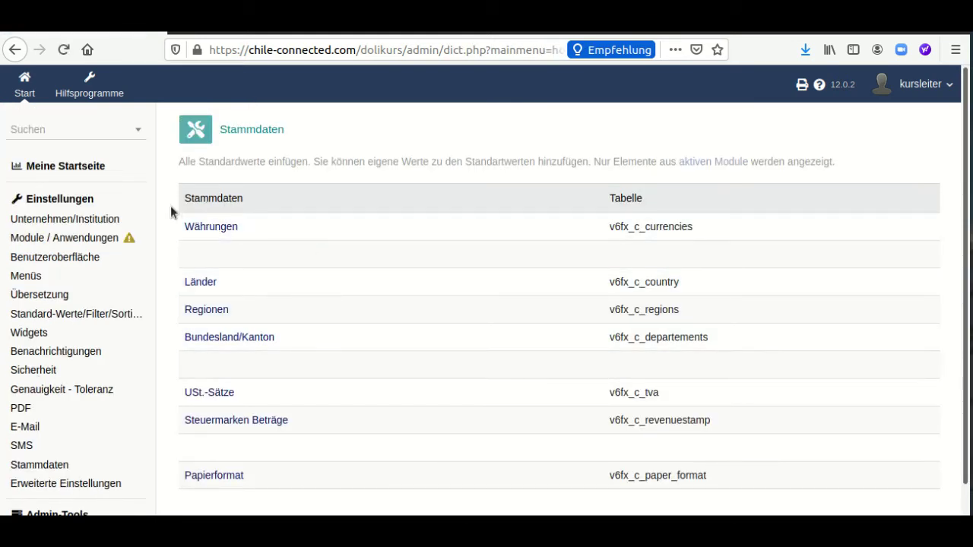
left_click(197, 228)
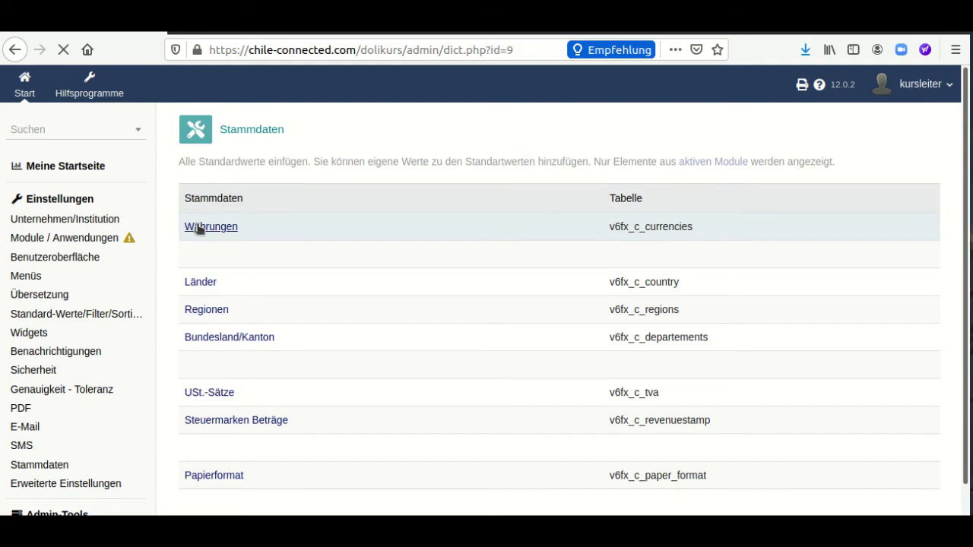
scroll(194, 219, "down", 3)
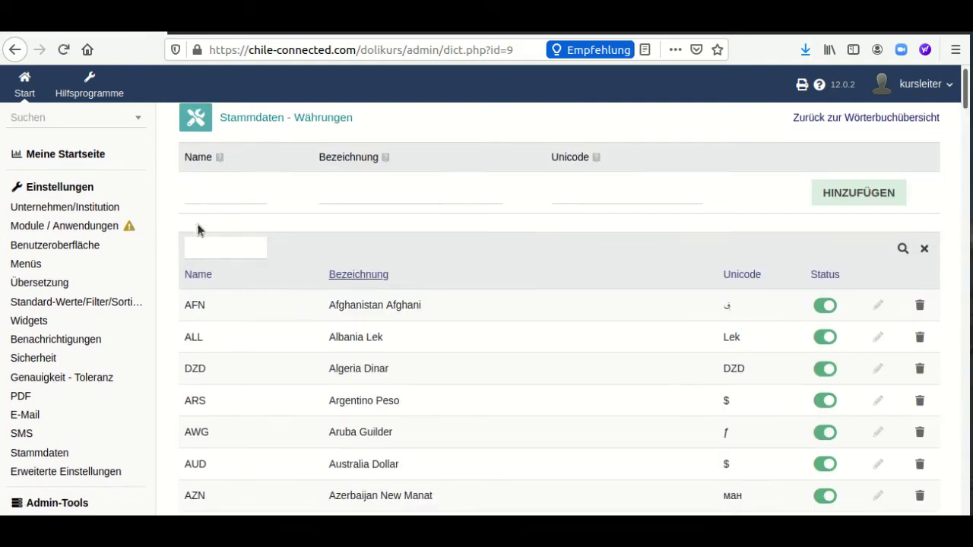
scroll(197, 224, "up", 3)
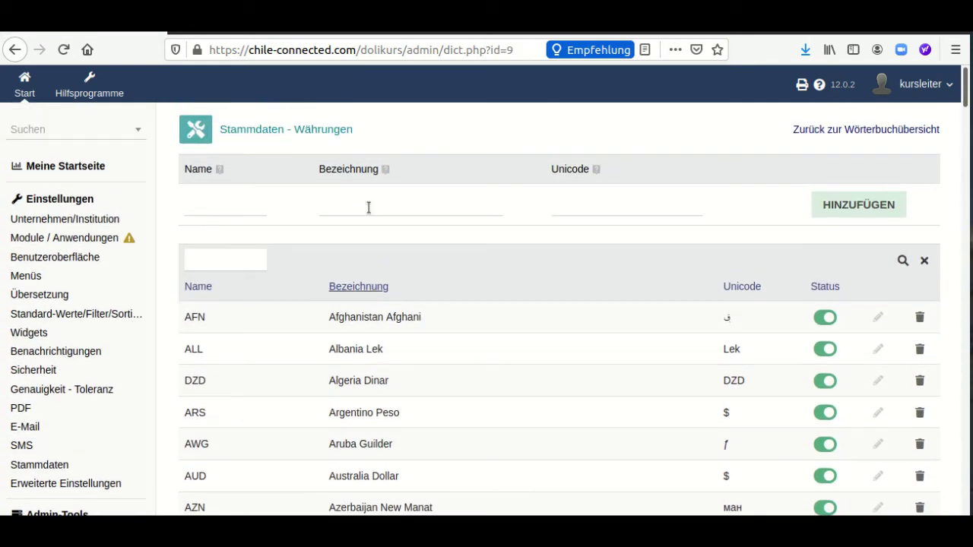
Add a currency with name bit, label Bitcoin and symbol bc
left_click(204, 206)
type("bit")
key("Tab")
type("Bi")
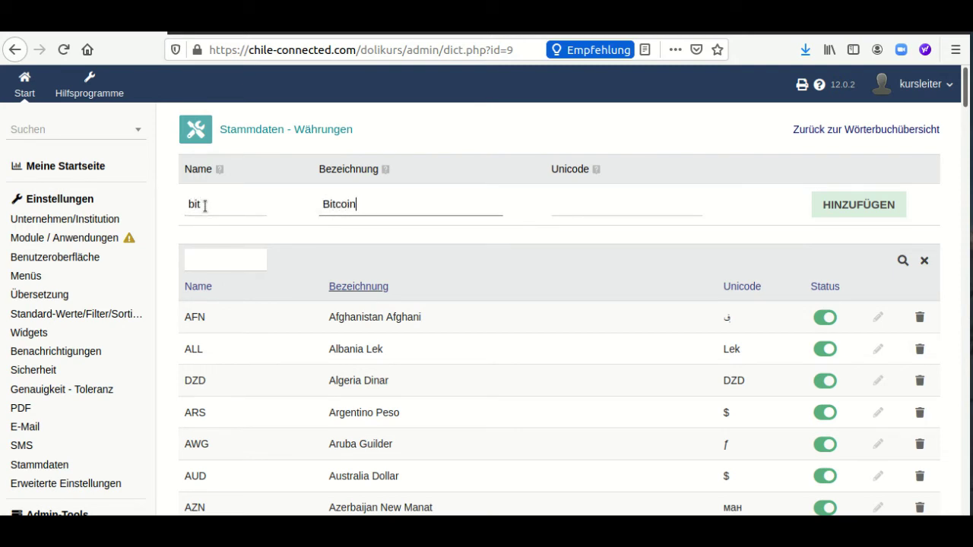
left_click(575, 212)
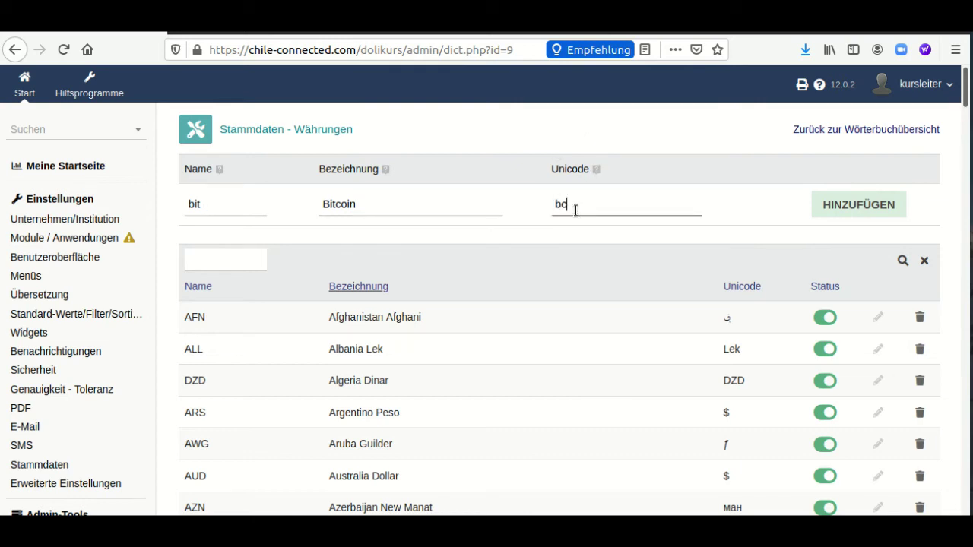
type("bc")
left_click(870, 204)
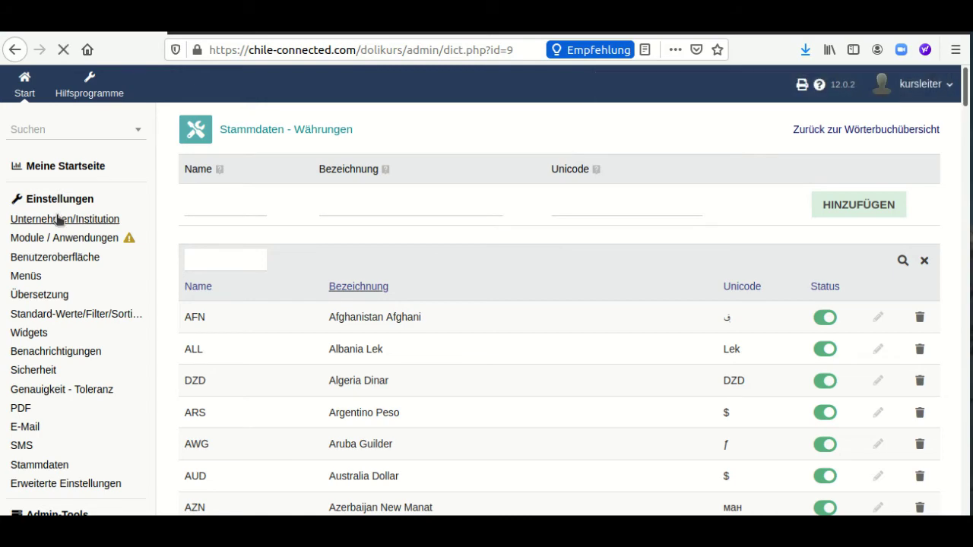
Select Bitcoin (bit) as Hauptwährung and save the company form
scroll(414, 278, "down", 2)
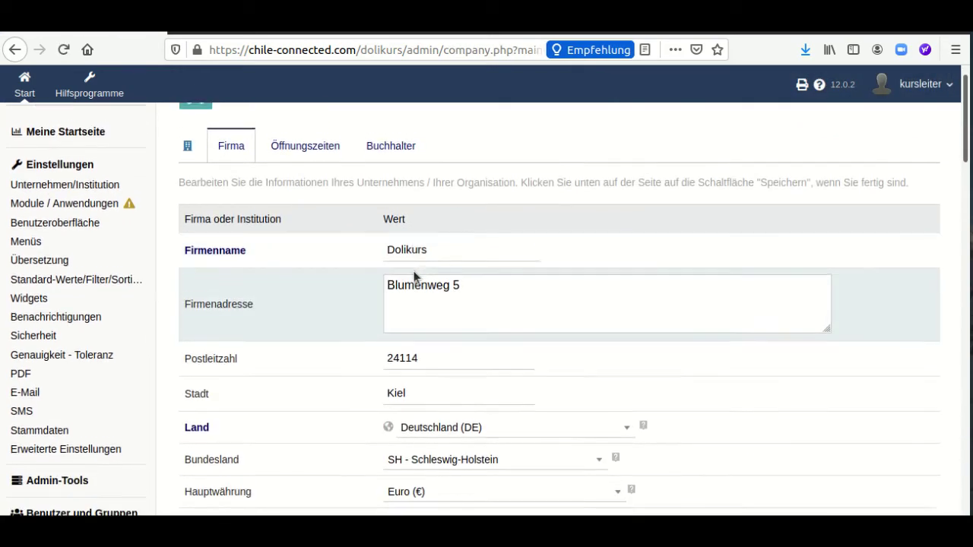
scroll(414, 277, "down", 7)
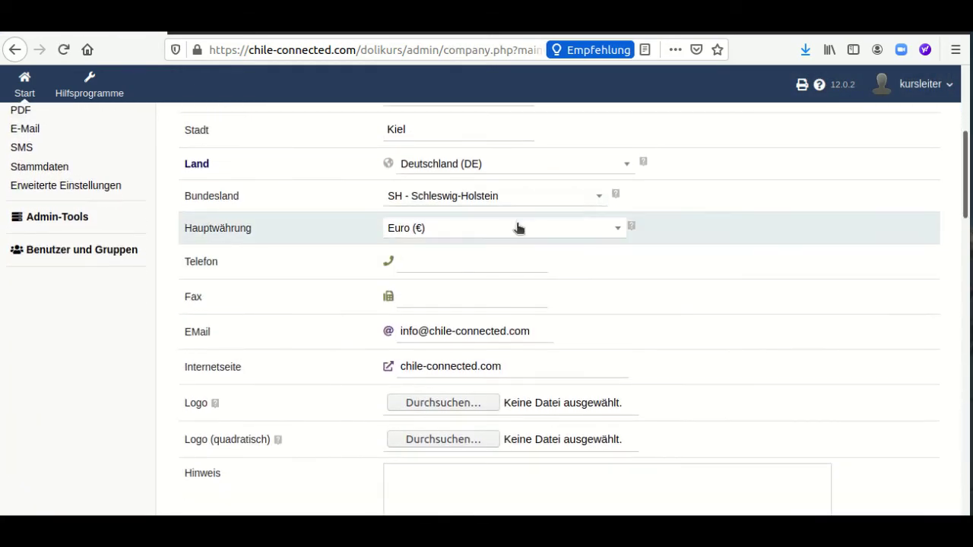
left_click(517, 228)
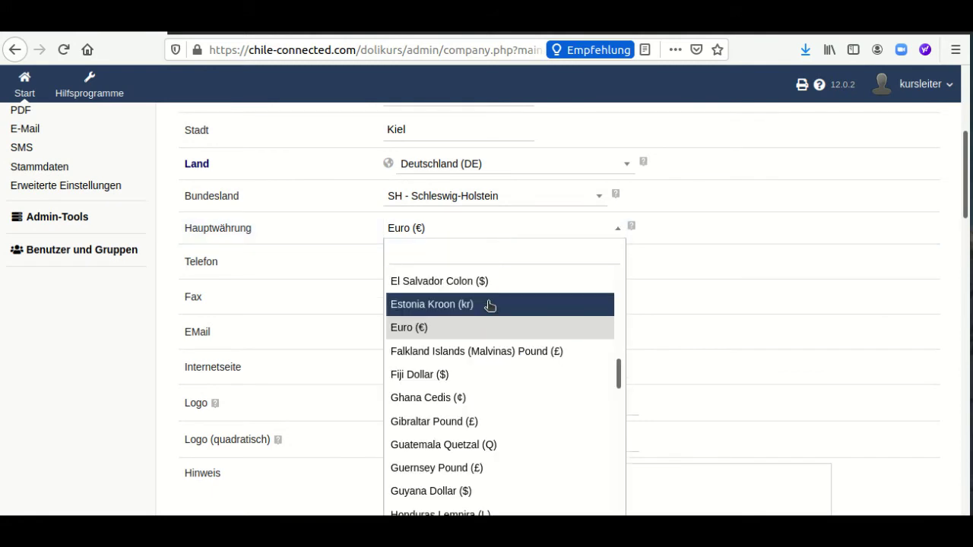
scroll(489, 306, "up", 6)
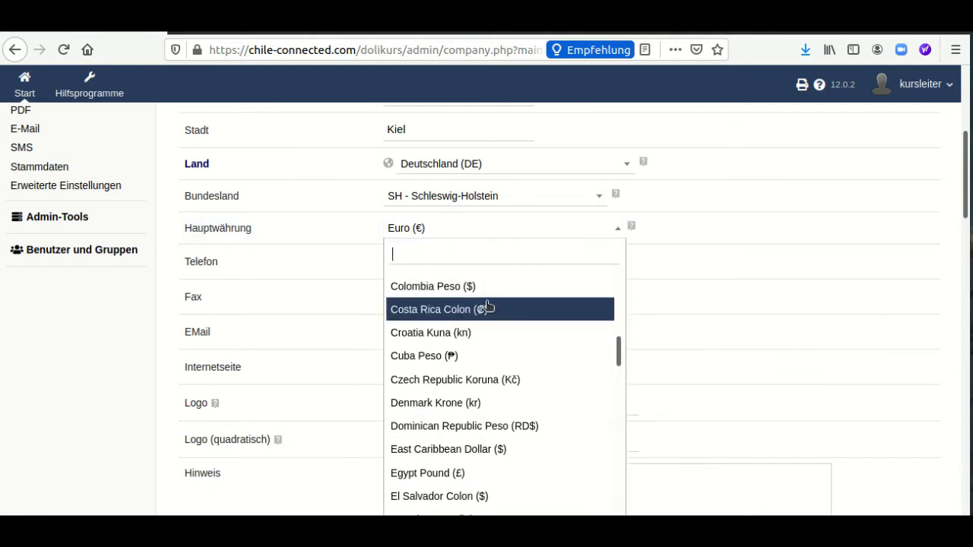
scroll(486, 306, "up", 6)
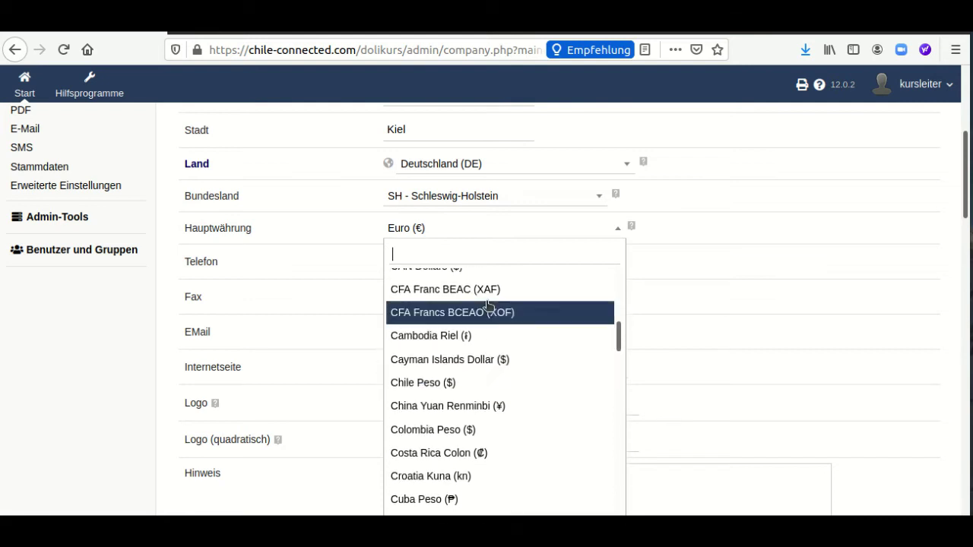
scroll(487, 306, "up", 3)
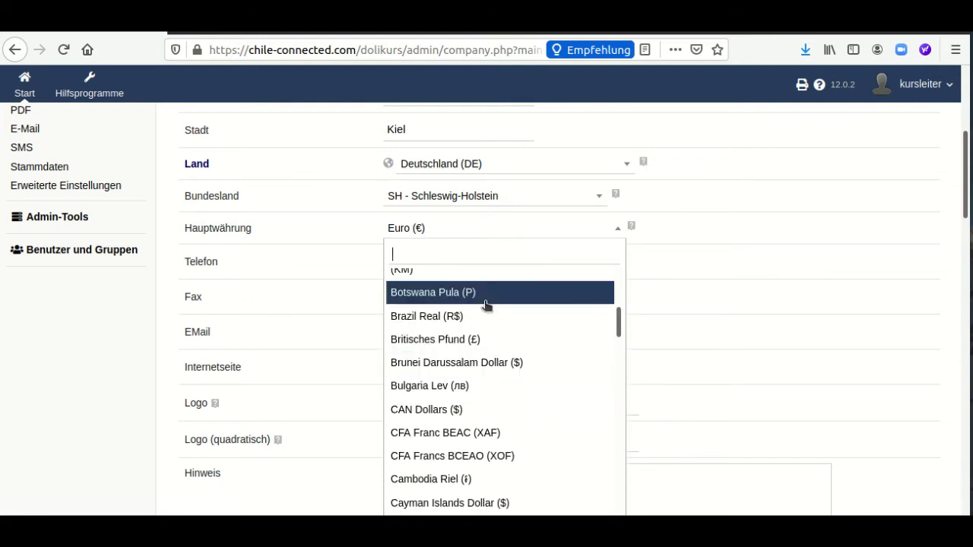
scroll(486, 306, "up", 2)
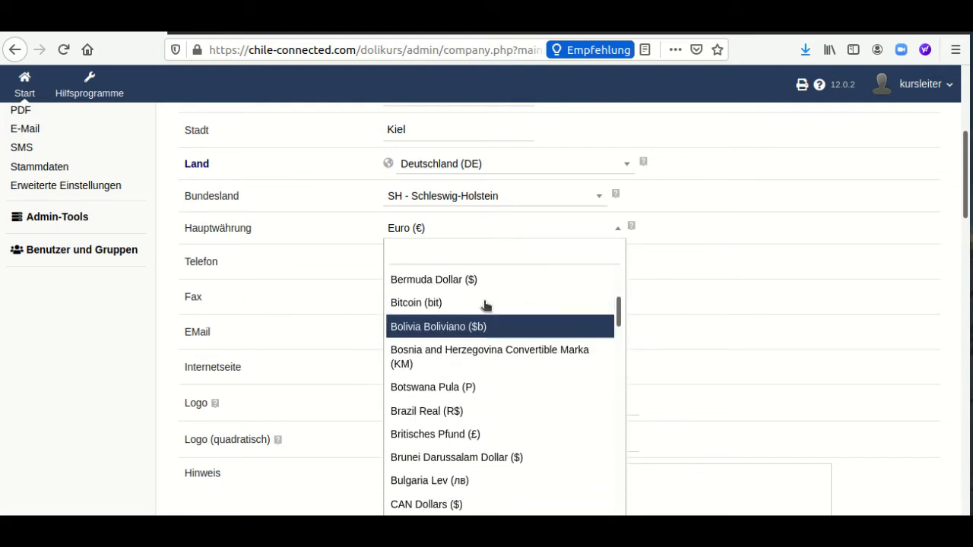
left_click(478, 315)
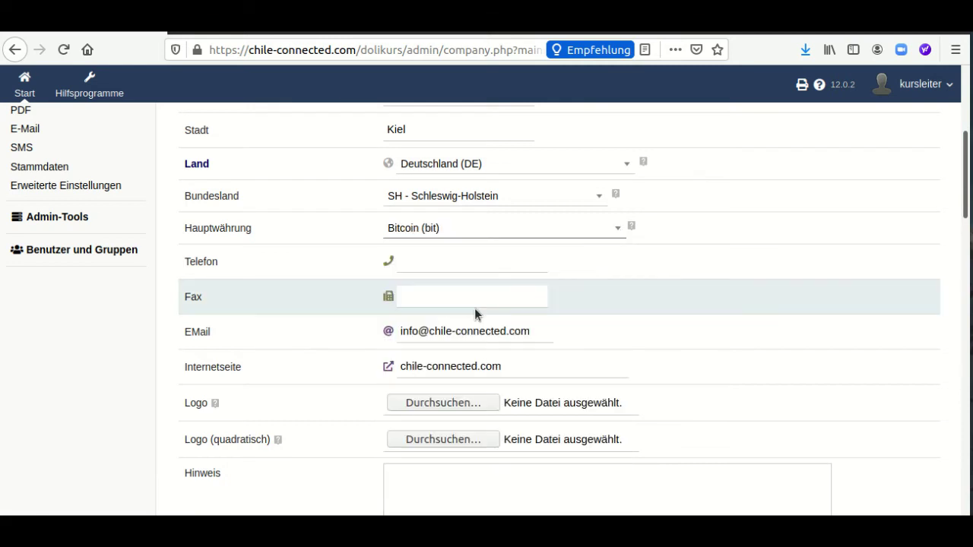
left_click(527, 230)
scroll(492, 324, "down", 8)
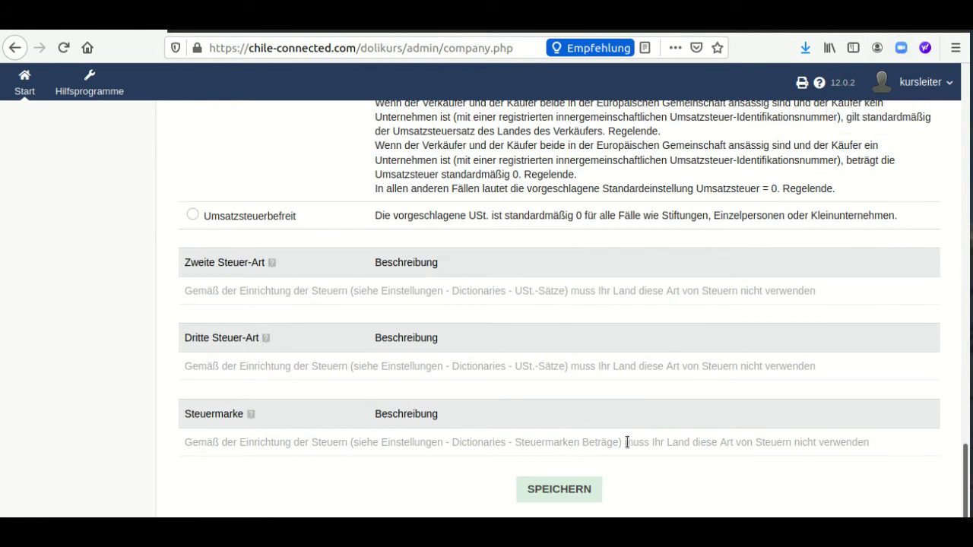
left_click(558, 491)
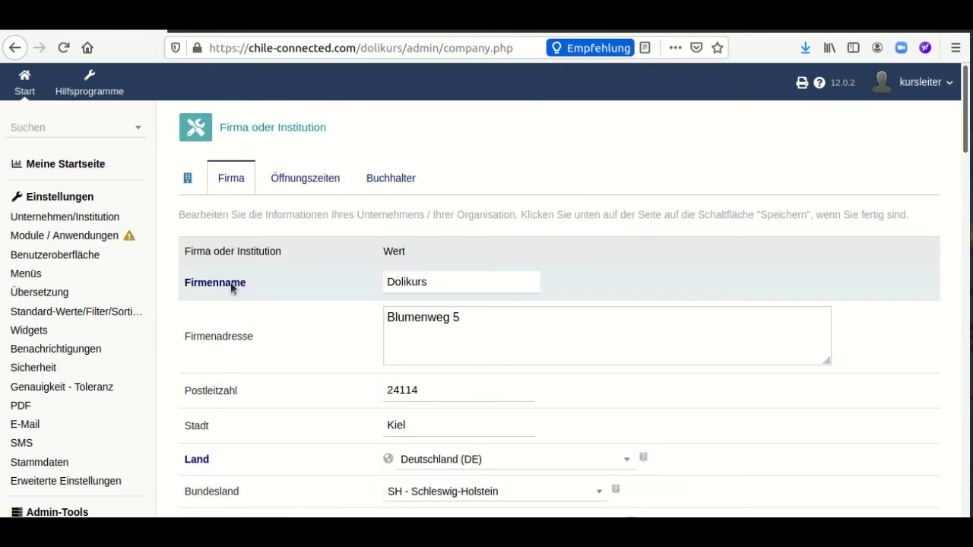
Scroll through the reloaded Firma form, which shows Euro (€) as main currency again
scroll(230, 281, "down", 5)
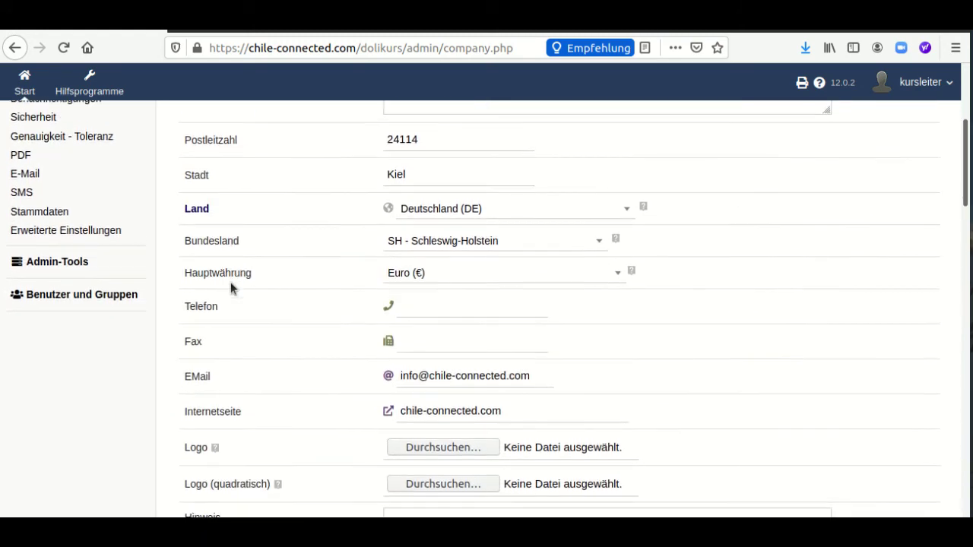
scroll(231, 282, "down", 3)
scroll(232, 281, "down", 10)
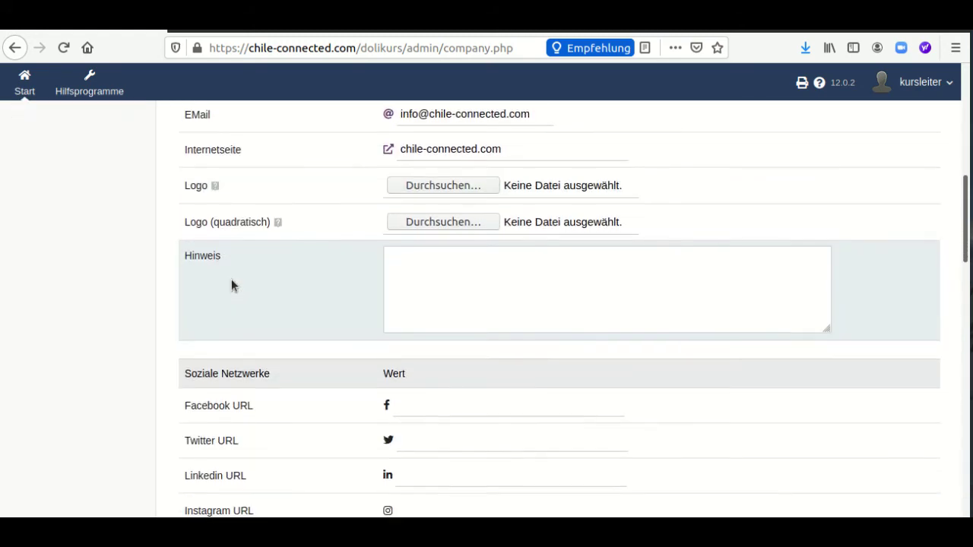
scroll(232, 281, "down", 10)
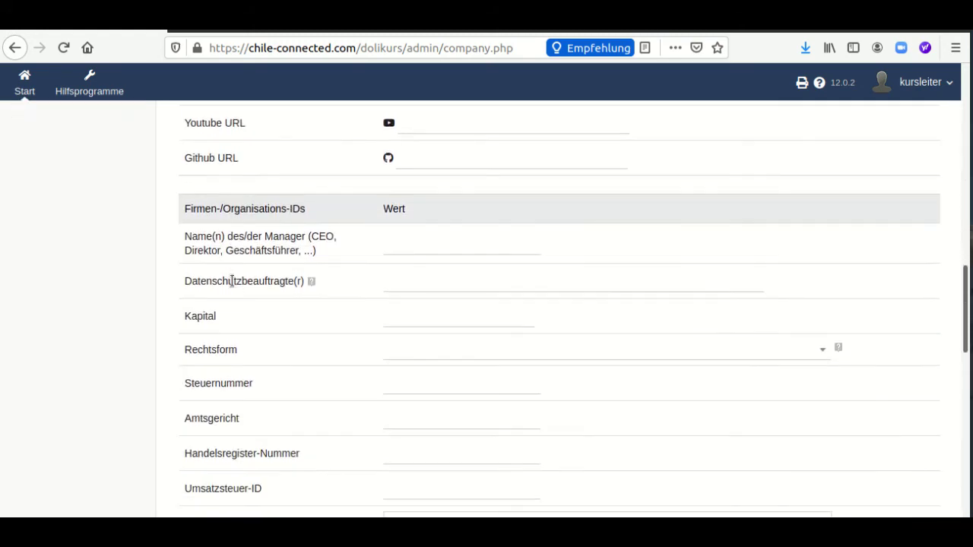
scroll(232, 285, "down", 8)
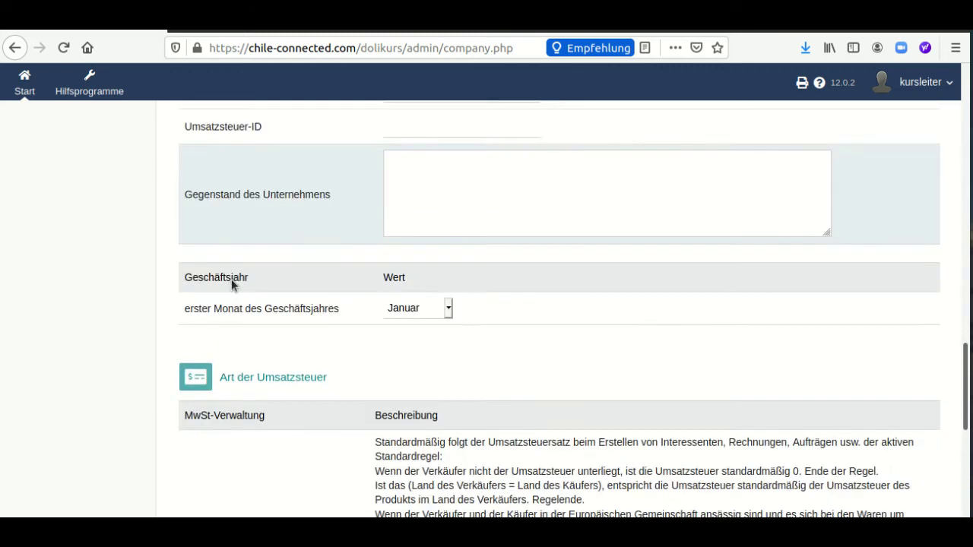
scroll(231, 285, "up", 6)
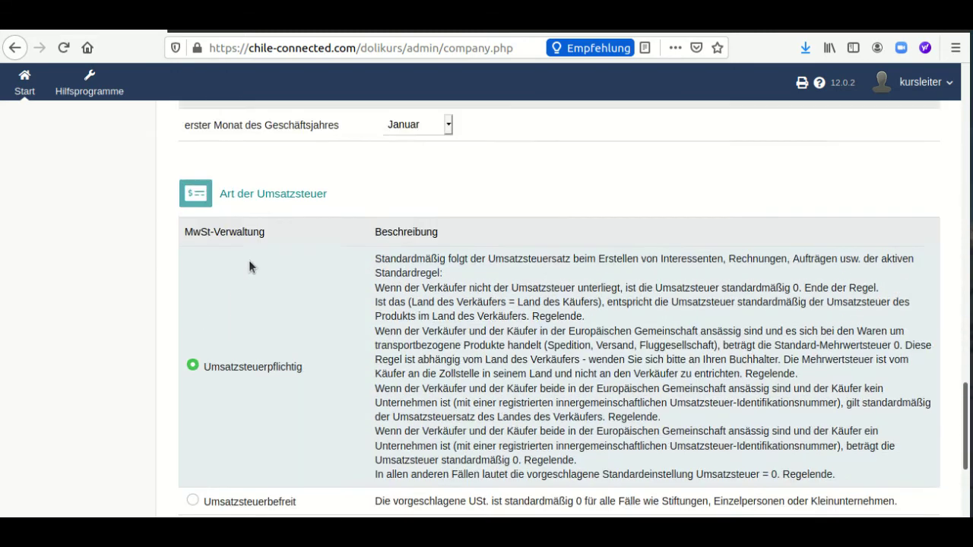
scroll(311, 205, "up", 10)
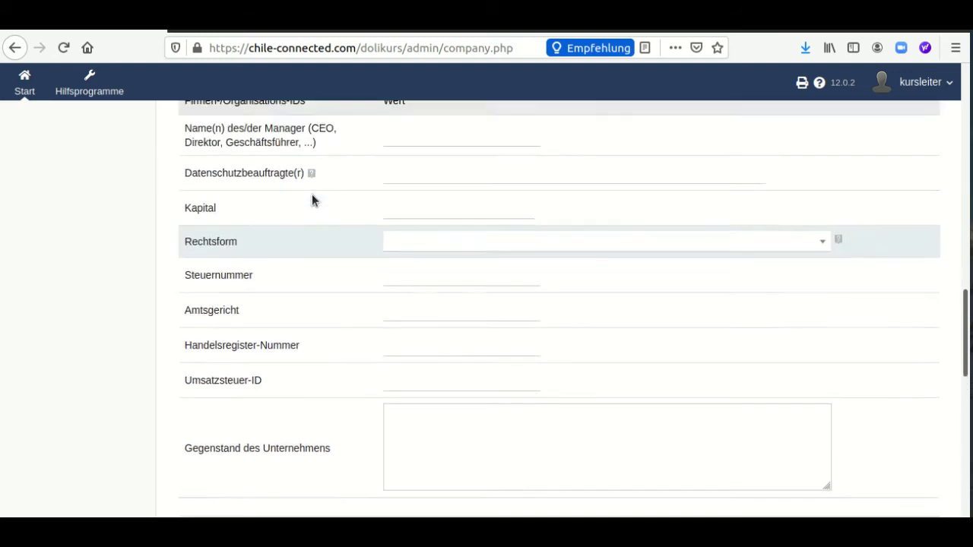
scroll(314, 189, "up", 5)
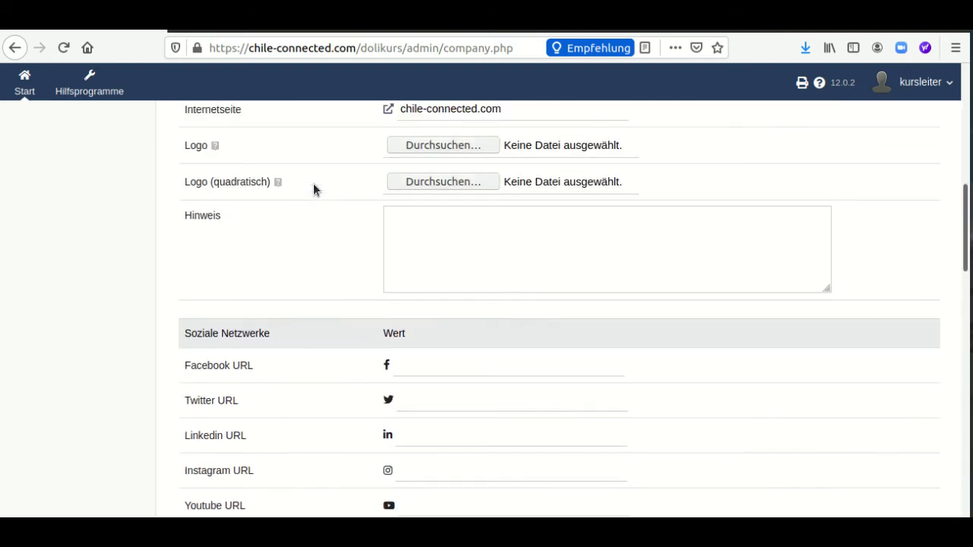
scroll(313, 183, "up", 2)
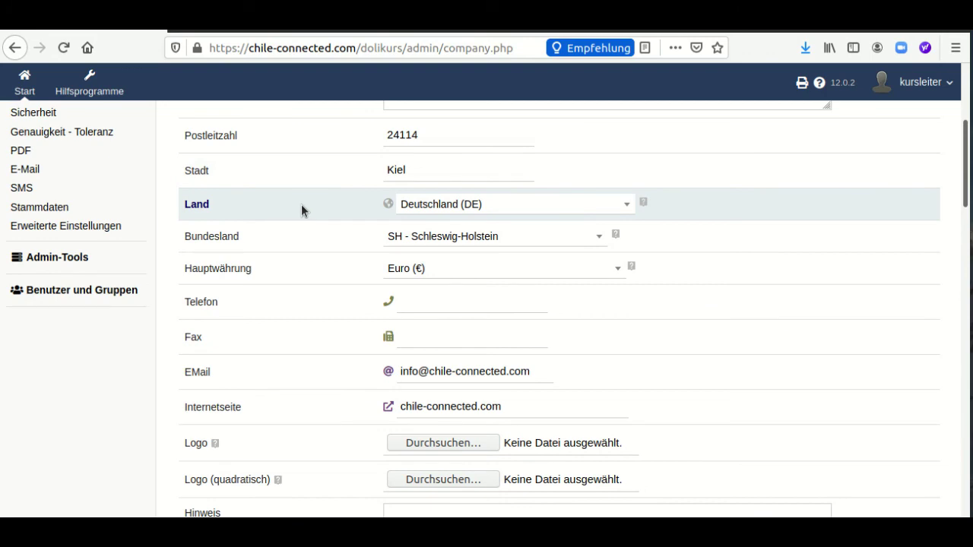
scroll(301, 205, "up", 6)
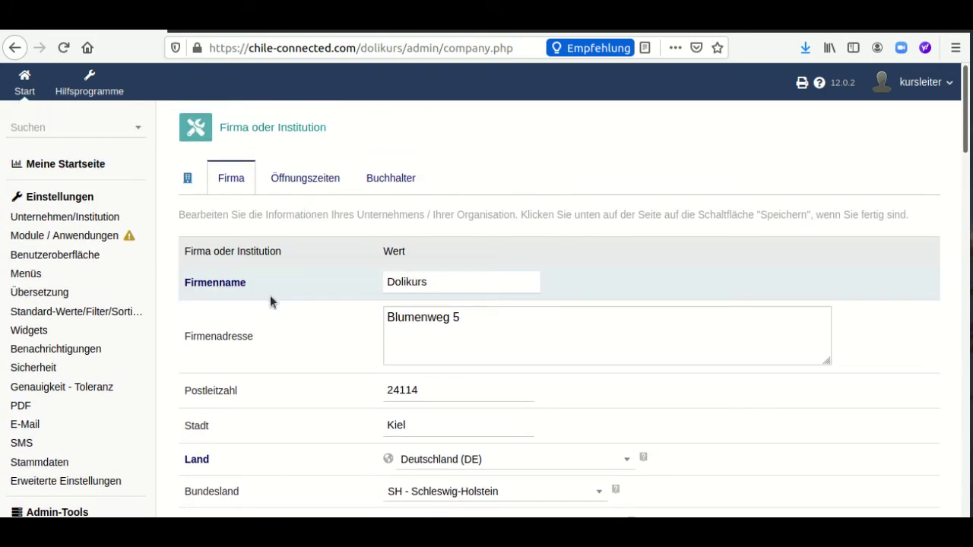
View the Öffnungszeiten tab, then the still-empty accountant fields on the Buchhalter tab
left_click(293, 181)
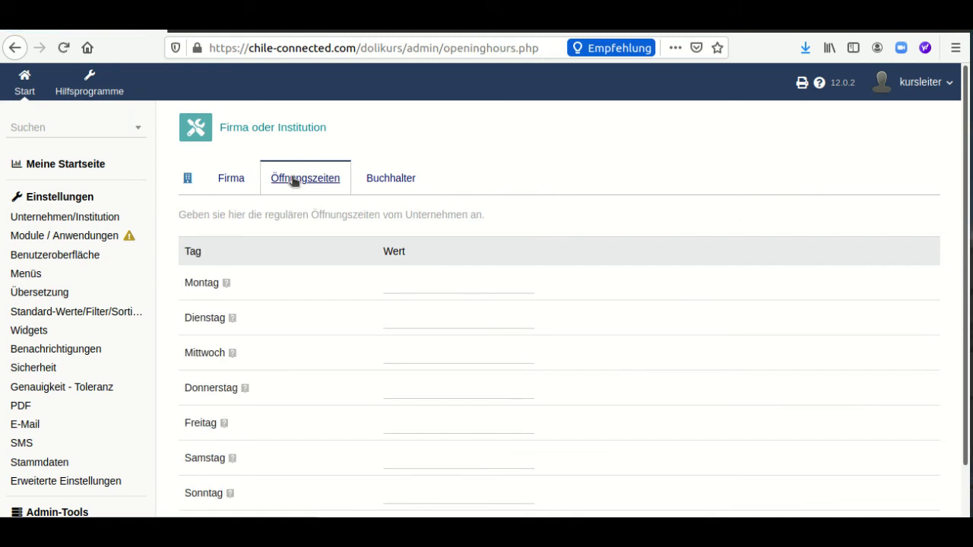
scroll(293, 181, "down", 1)
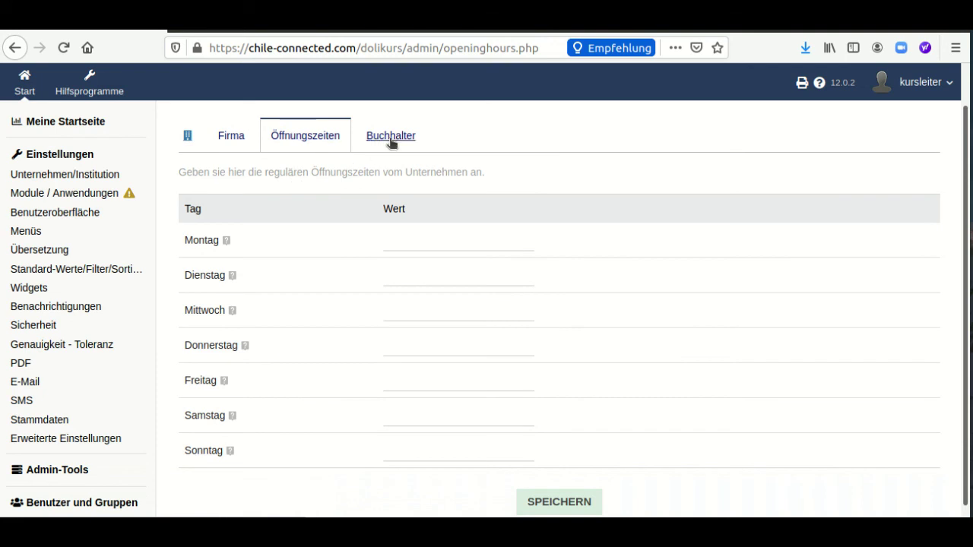
left_click(389, 138)
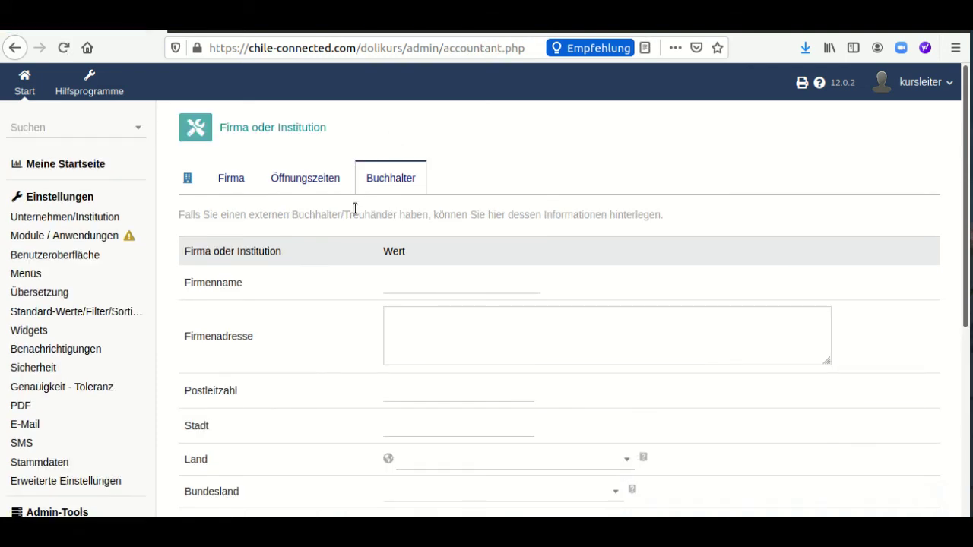
scroll(355, 208, "down", 3)
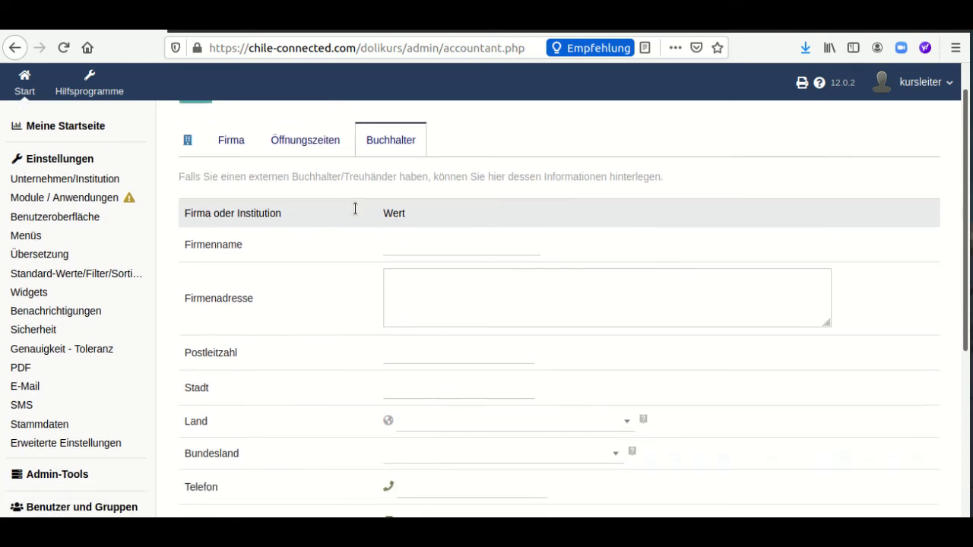
scroll(354, 208, "up", 3)
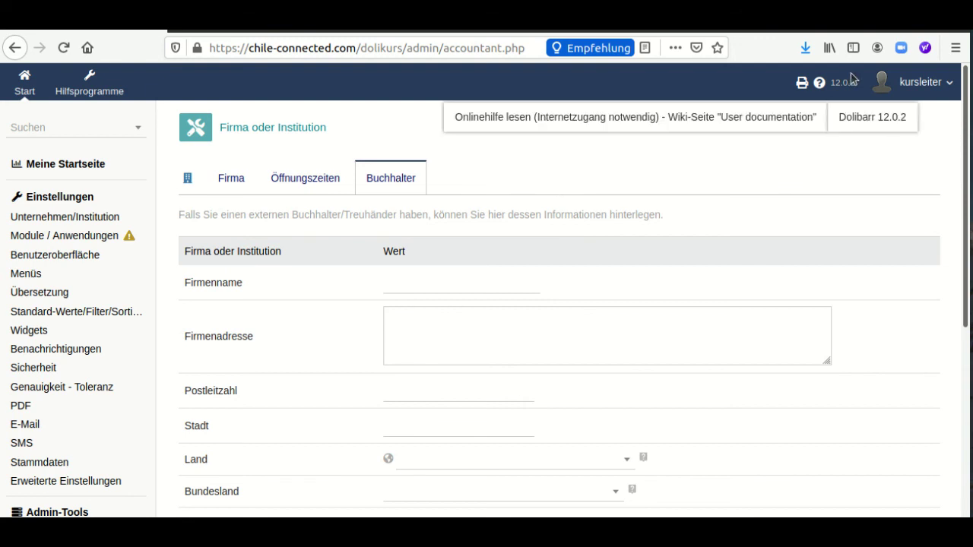
left_click(856, 30)
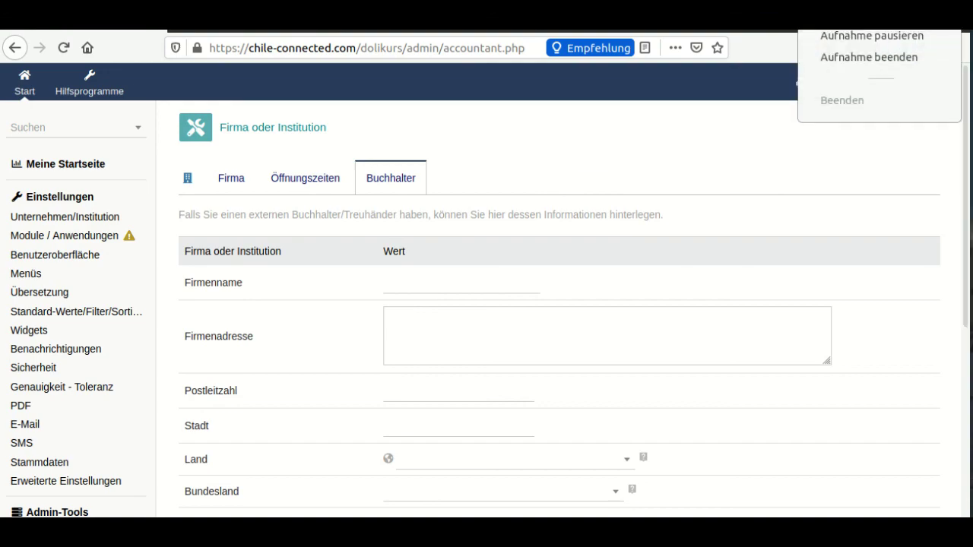